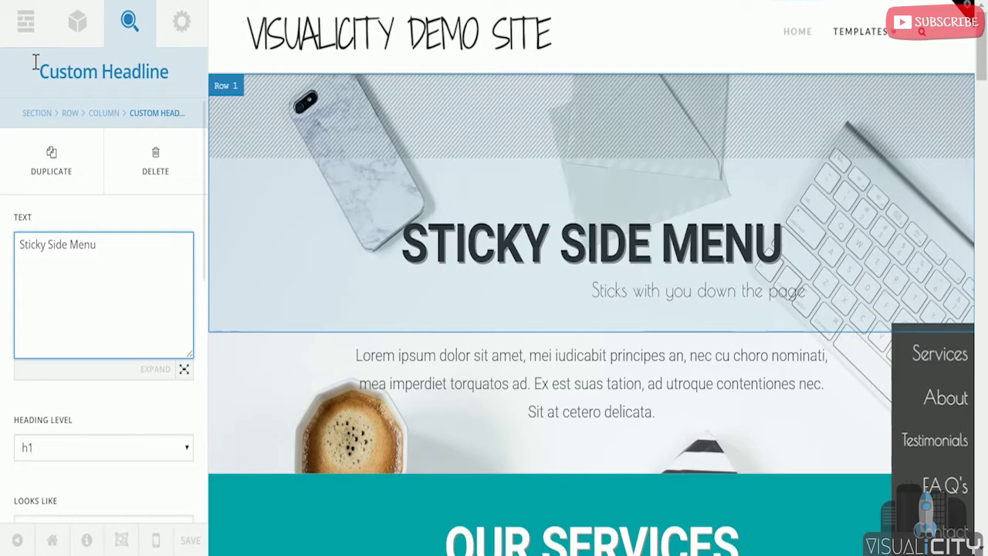
# - Preview the Sticky Side Menu page at Large, Medium, Small and Extra Small widths, then return to Extra Large
pyautogui.click(25, 23)
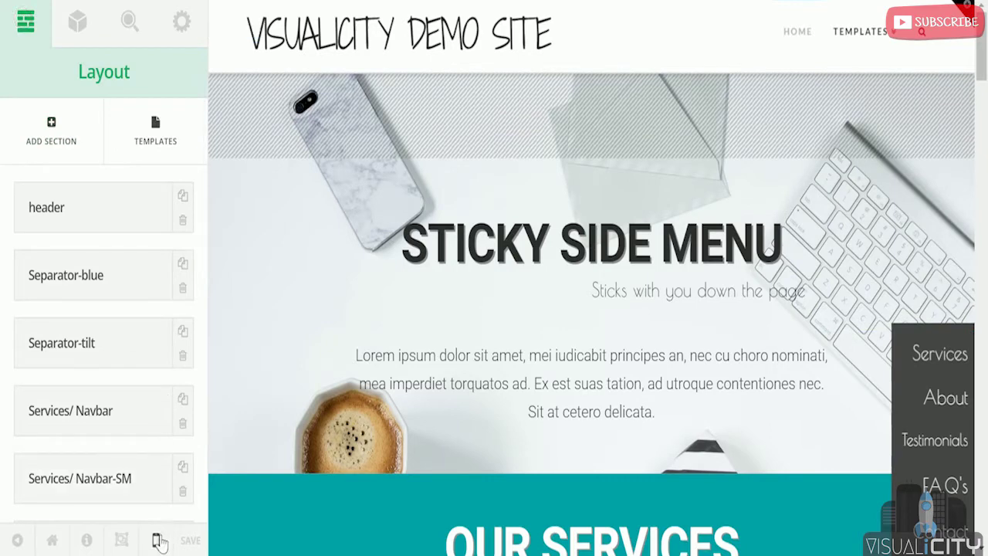
pyautogui.click(156, 539)
pyautogui.click(64, 363)
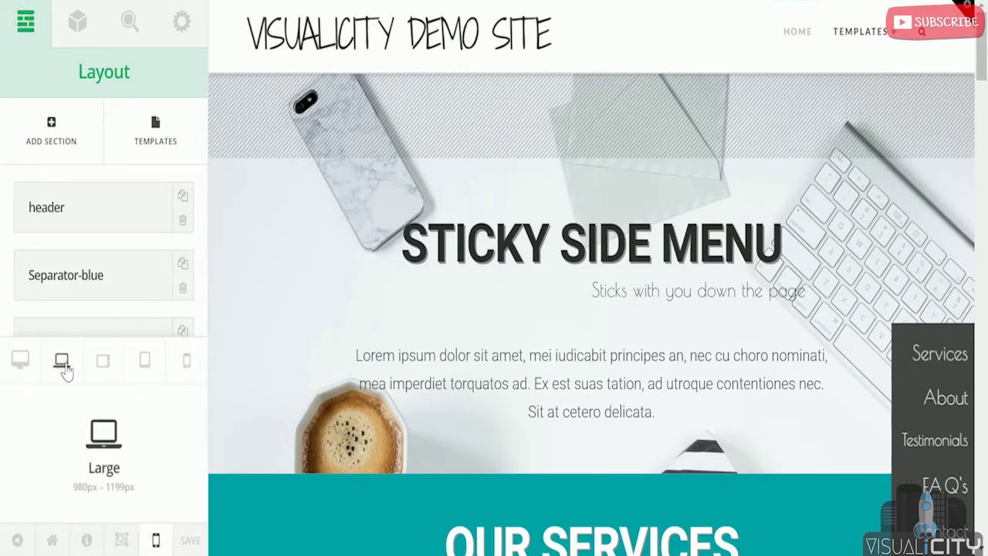
pyautogui.click(112, 369)
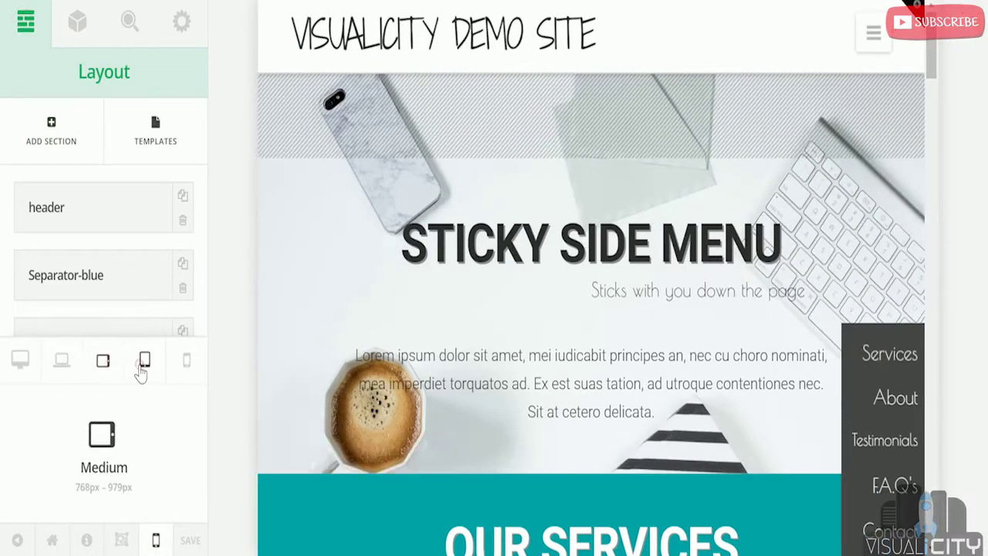
pyautogui.click(143, 365)
pyautogui.click(186, 361)
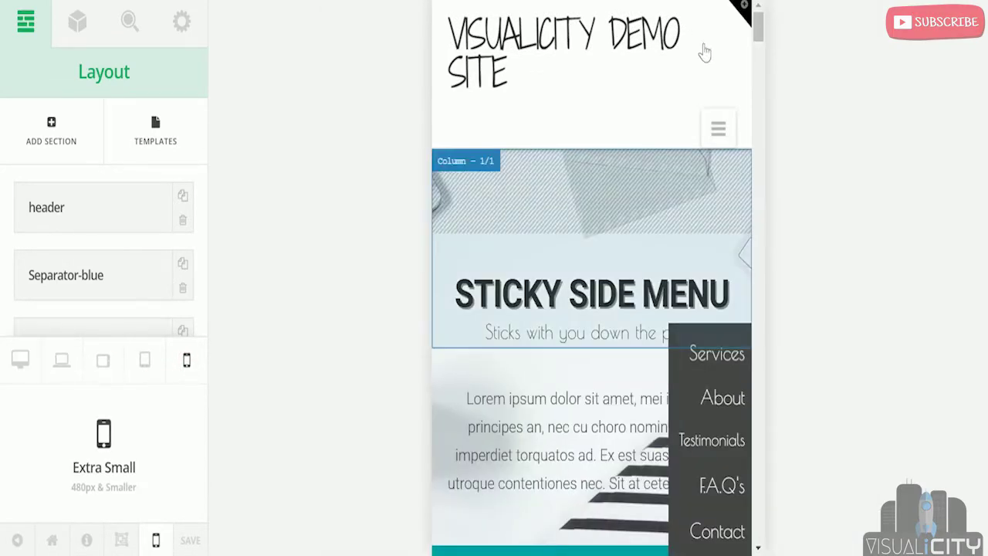
pyautogui.moveTo(759, 23)
pyautogui.mouseDown()
pyautogui.moveTo(753, 103)
pyautogui.moveTo(753, 17)
pyautogui.mouseUp()
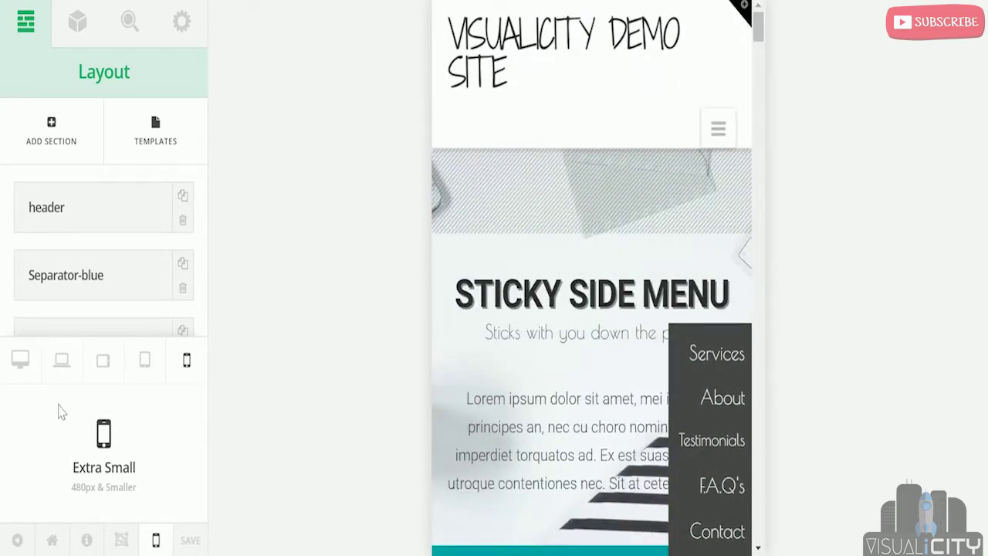
pyautogui.click(17, 363)
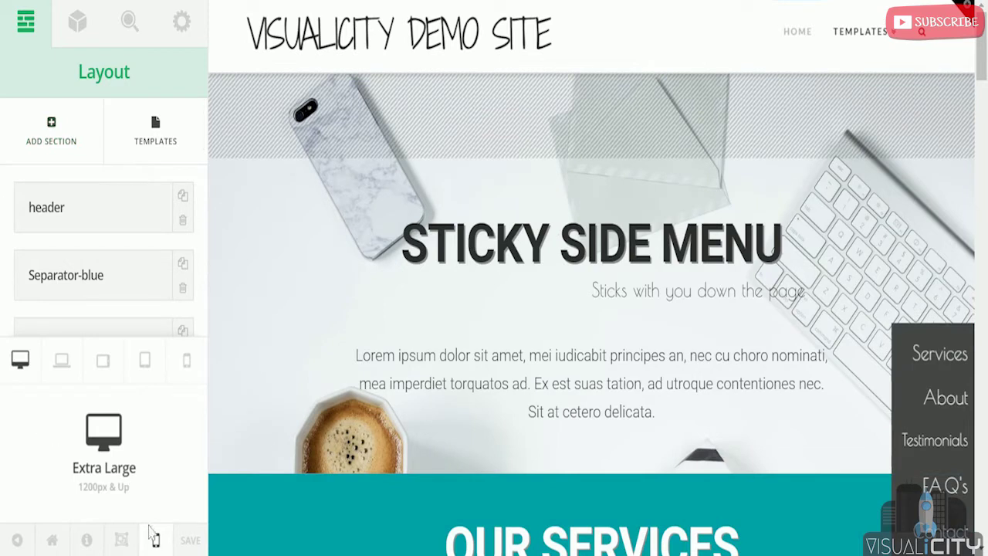
pyautogui.click(154, 541)
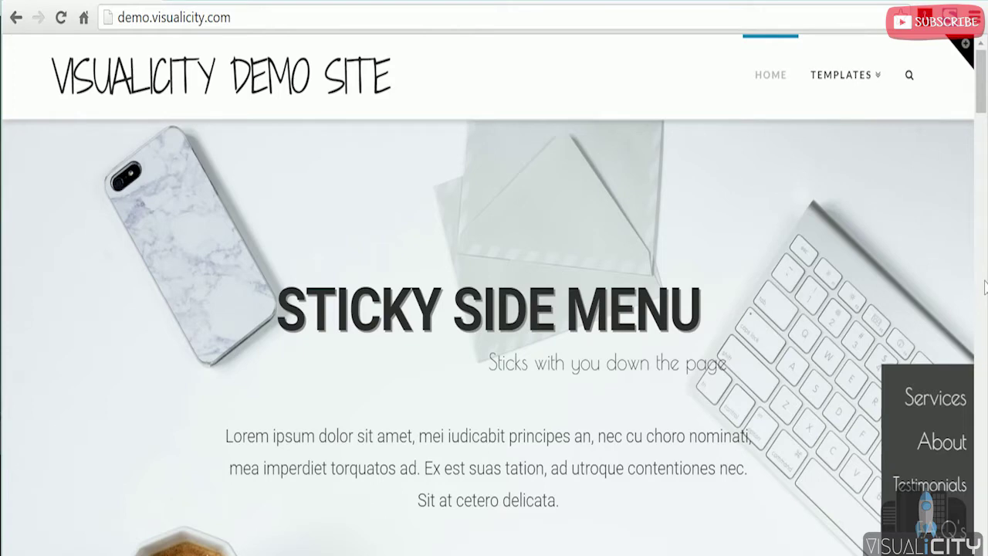
# - Narrow the Chrome window on the live demo page and scroll to watch it reflow
pyautogui.moveTo(984, 287); pyautogui.dragTo(984, 309)
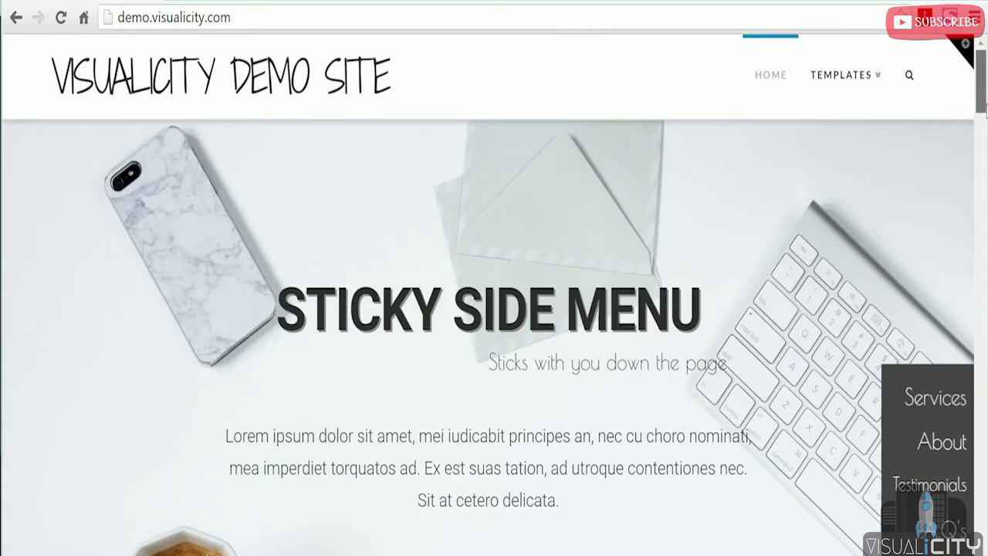
pyautogui.scroll(-6, 488, 293)
pyautogui.scroll(6, 488, 293)
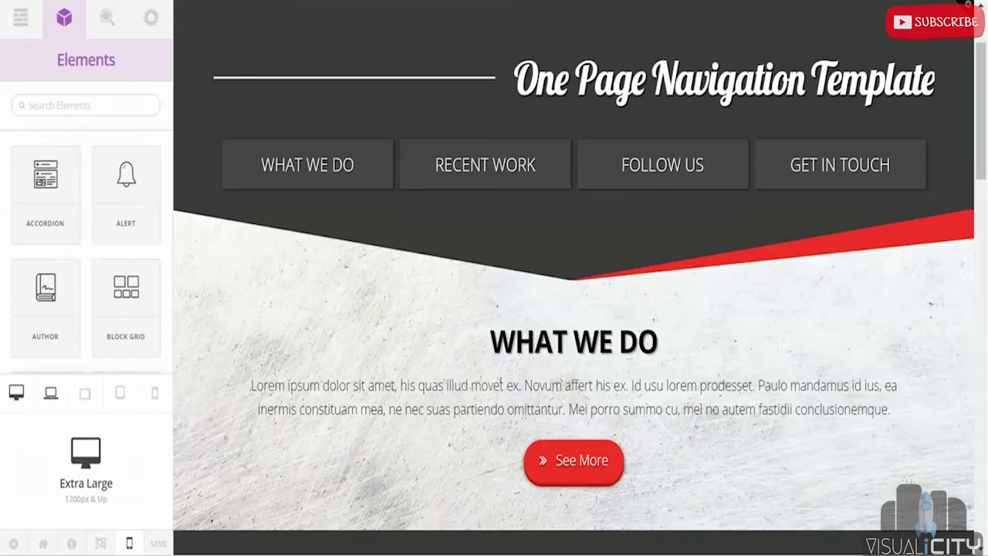
# - Preview the One Page Navigation Template at Large, Medium, Small and Extra Small widths
pyautogui.click(49, 397)
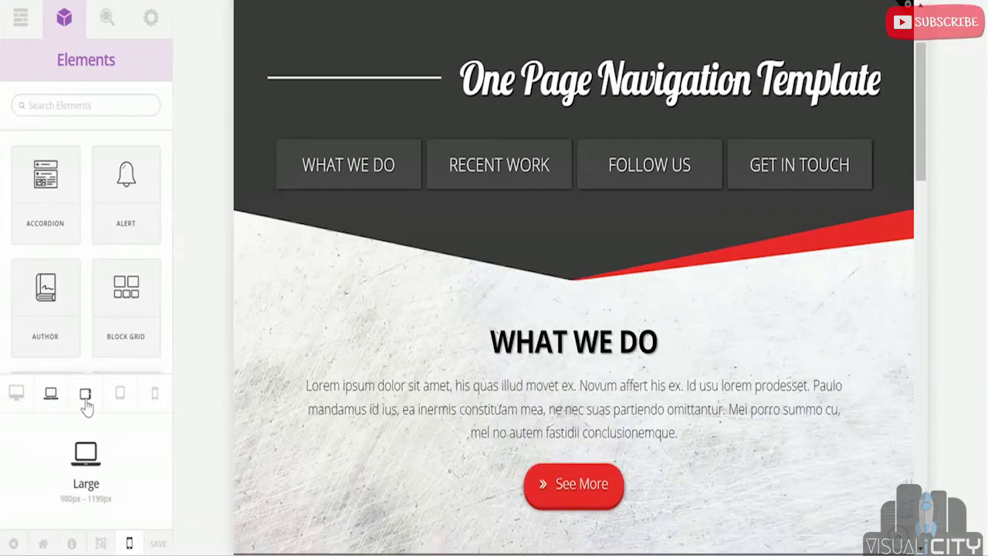
pyautogui.click(86, 398)
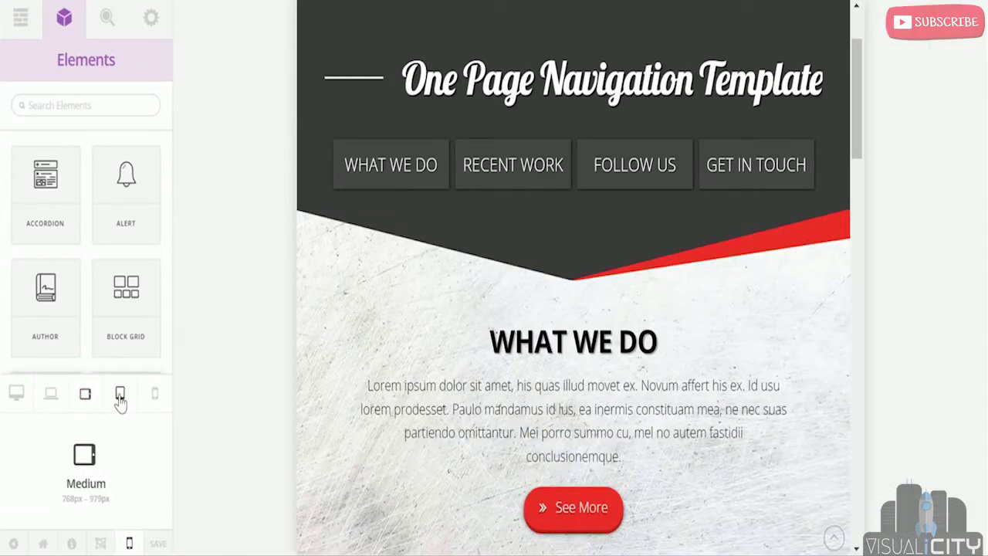
pyautogui.click(119, 397)
pyautogui.click(155, 395)
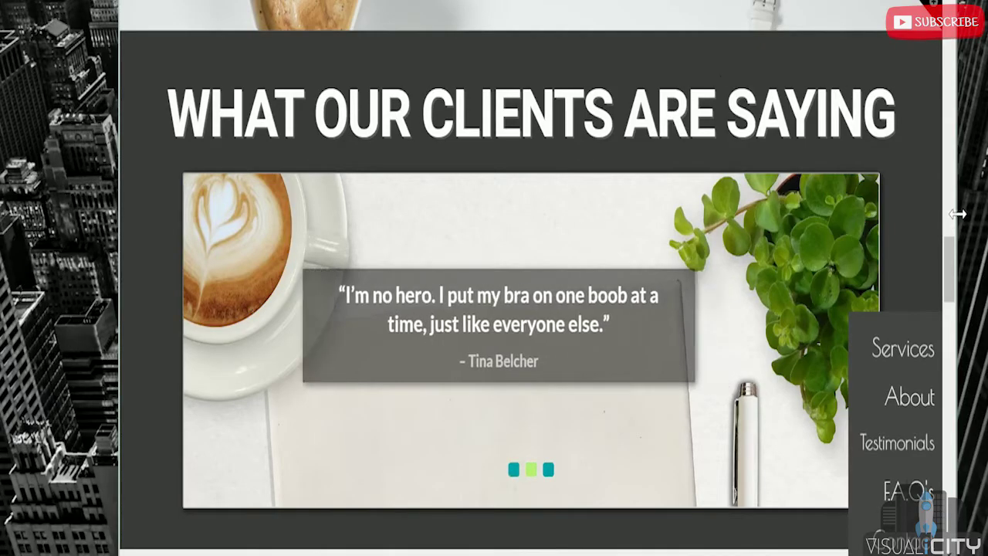
# - Narrow the browser window to watch the testimonial and team sections reflow, then widen it again
pyautogui.moveTo(941, 213); pyautogui.dragTo(793, 237)
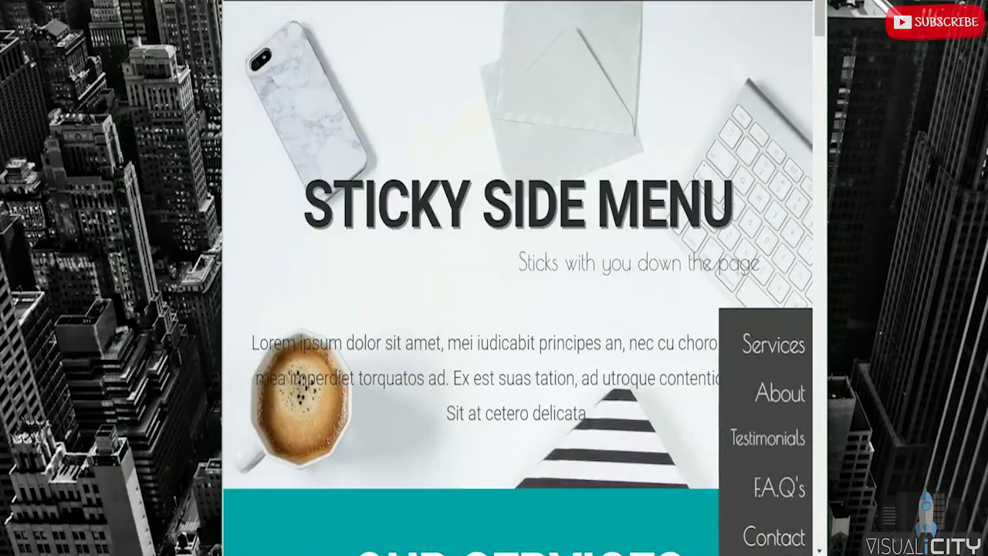
pyautogui.moveTo(827, 267); pyautogui.dragTo(682, 278)
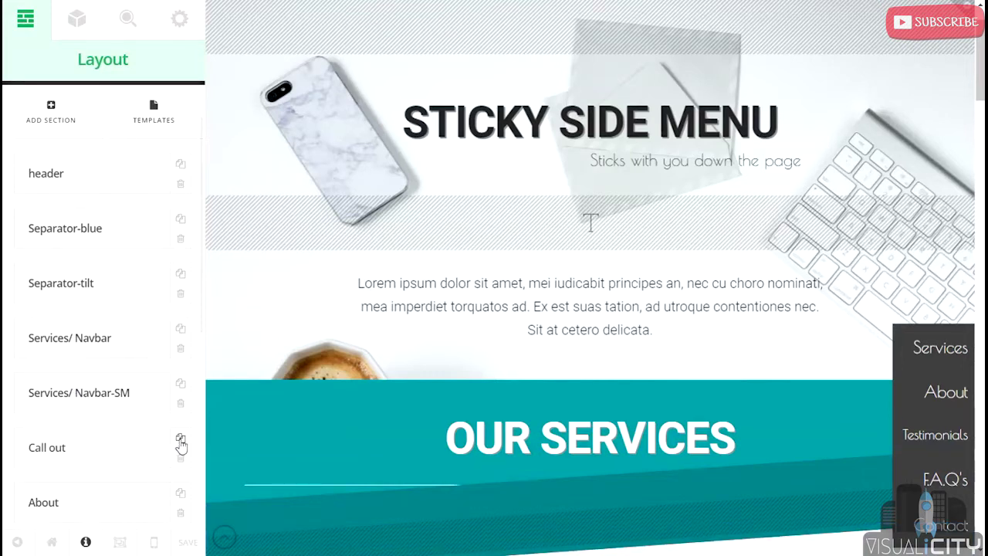
# - Duplicate the Call out section and rename the copy 'Call out XS'
pyautogui.click(181, 440)
pyautogui.click(98, 441)
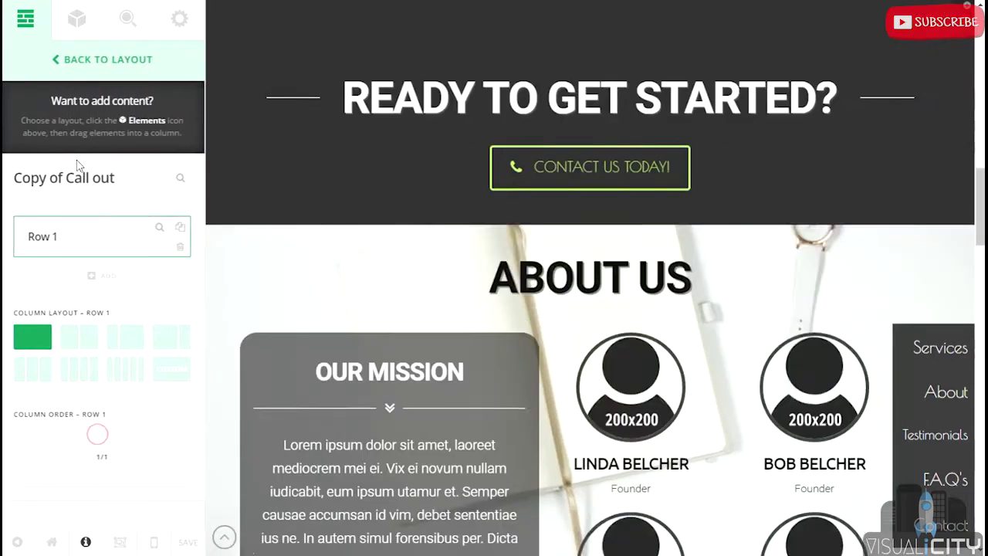
pyautogui.click(142, 181)
pyautogui.write('Call')
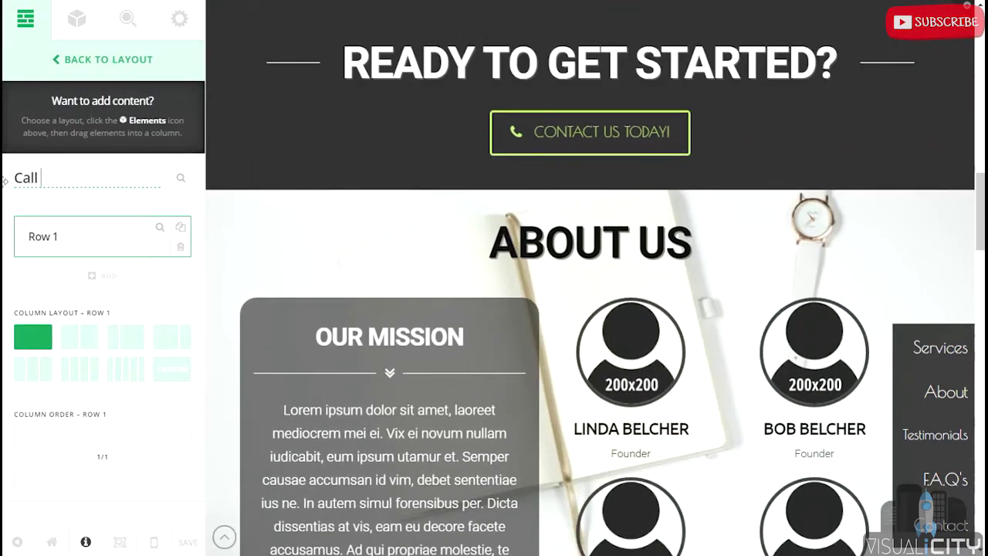
pyautogui.write(' out XS')
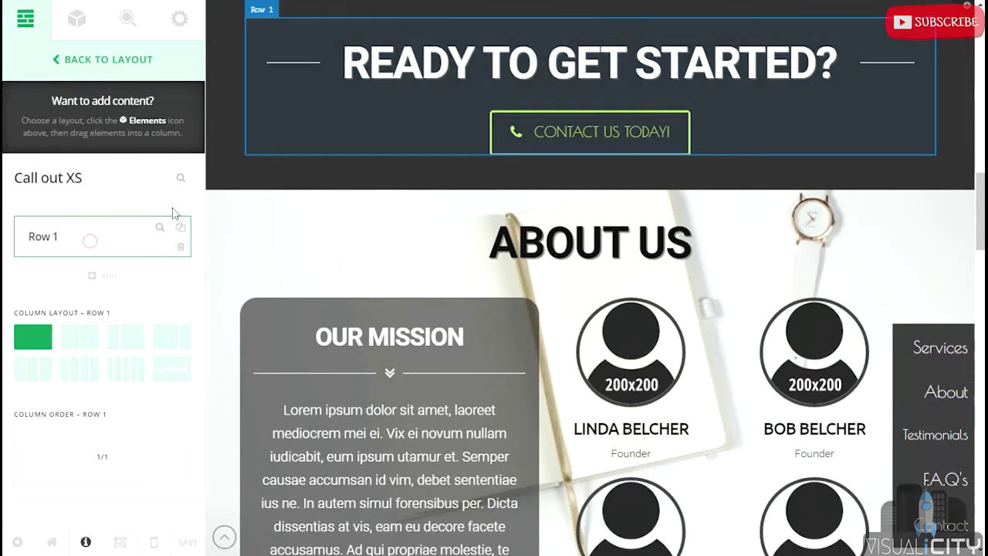
# - Hide Call out XS at desktop, laptop and tablet widths
pyautogui.click(182, 182)
pyautogui.scroll(-5, 123, 269)
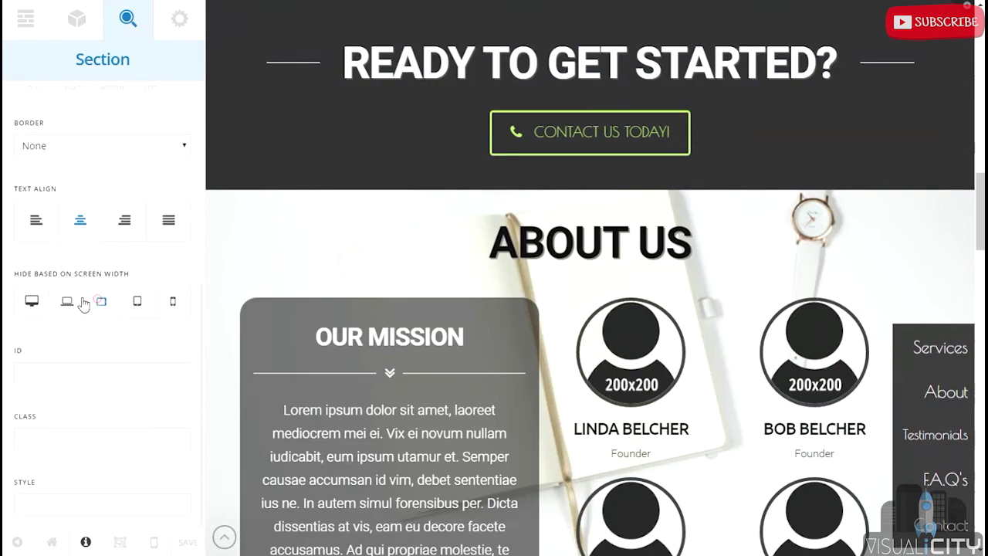
pyautogui.click(87, 304)
pyautogui.click(67, 301)
pyautogui.click(30, 301)
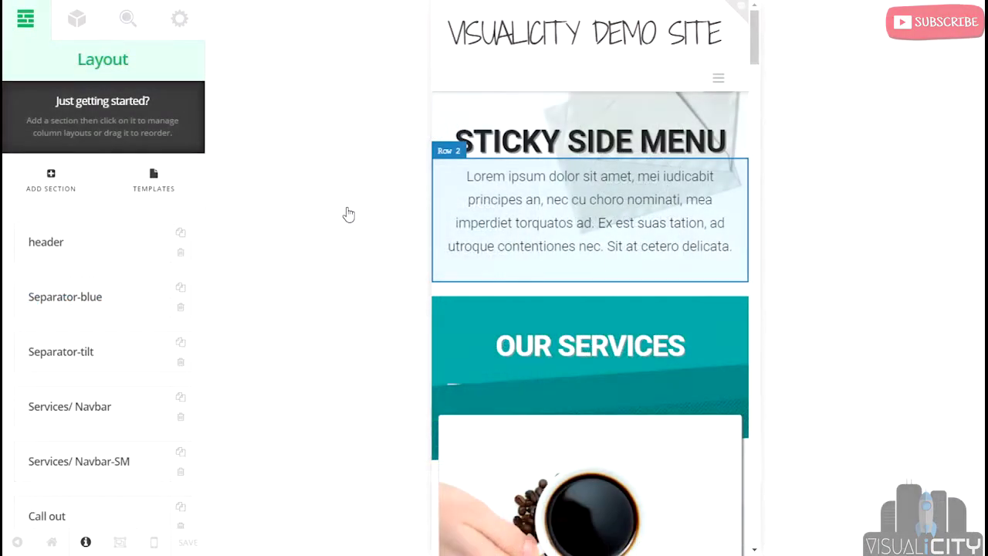
# - Duplicate the header section and hide the original on extra-small screens
pyautogui.click(179, 234)
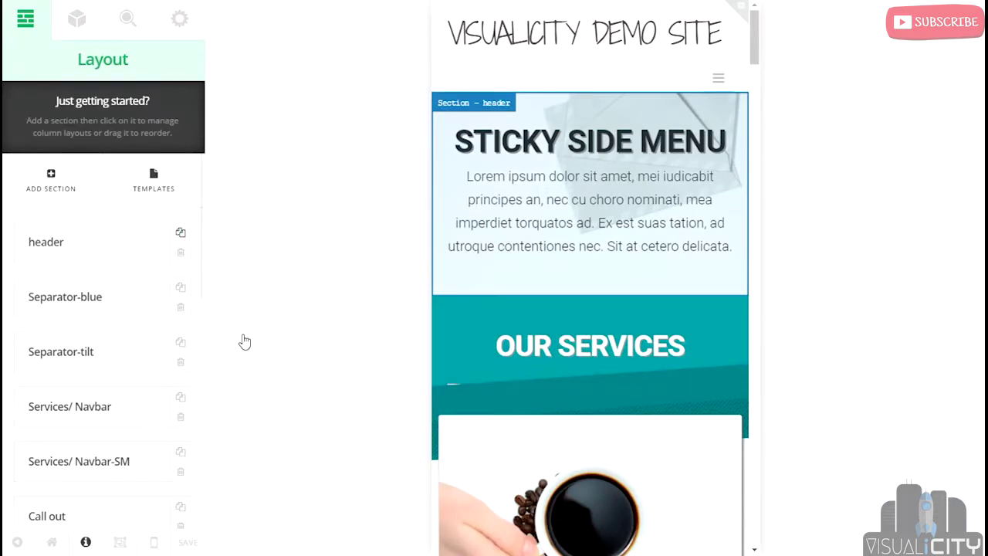
pyautogui.click(34, 93)
pyautogui.scroll(-4, 123, 334)
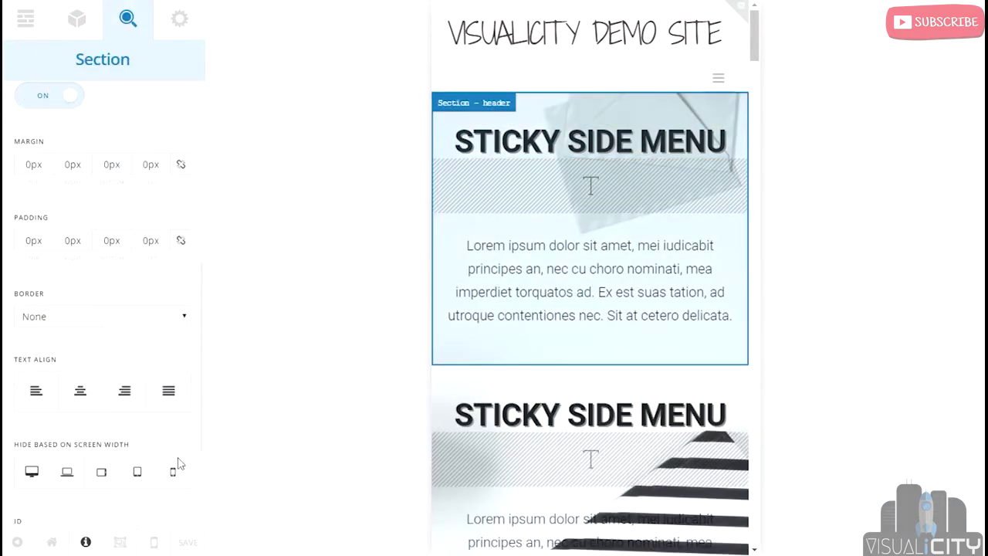
pyautogui.click(139, 474)
# - Give the copied header's paragraph text a smaller font size
pyautogui.scroll(-1, 544, 232)
pyautogui.click(544, 190)
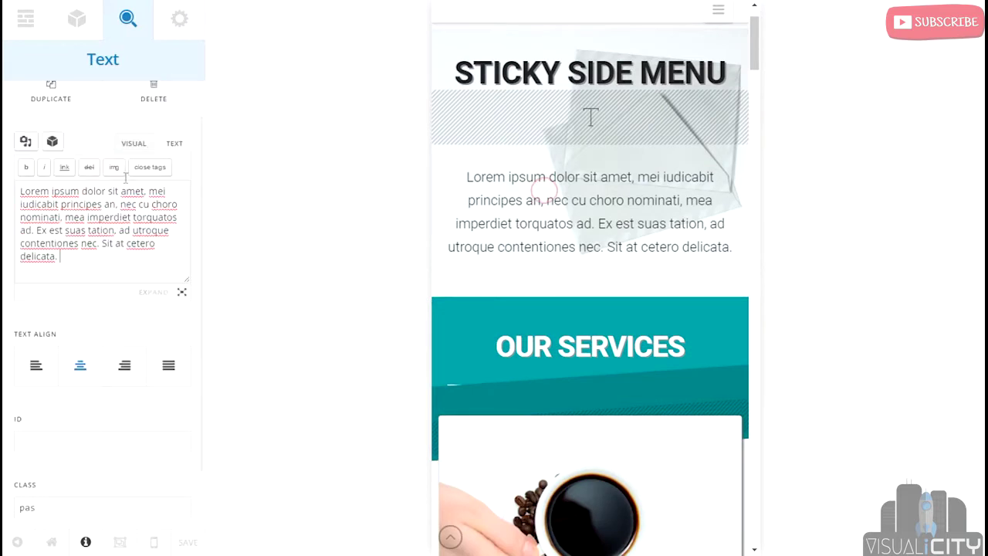
pyautogui.click(88, 506)
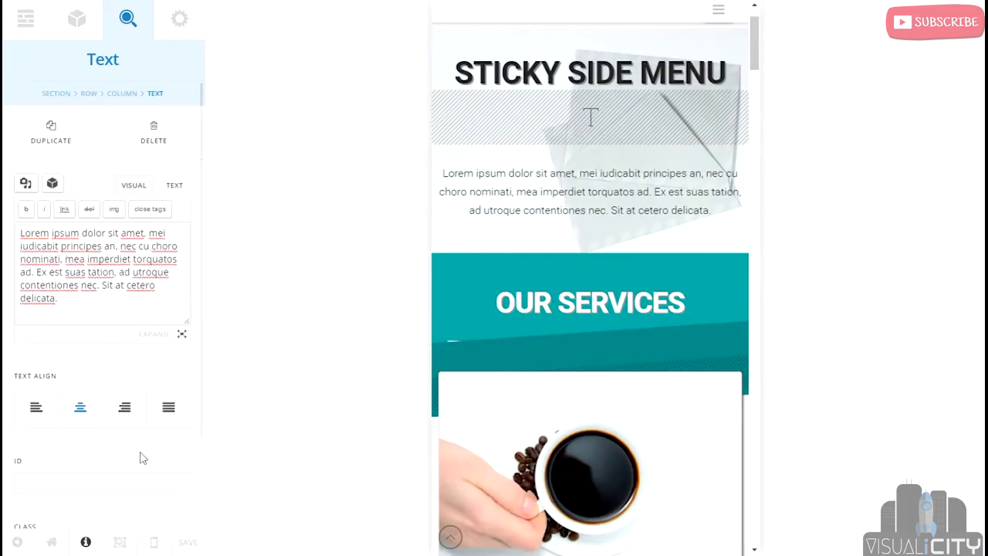
# - Hide the copied header at desktop, laptop and tablet widths
pyautogui.click(56, 93)
pyautogui.scroll(-5, 70, 304)
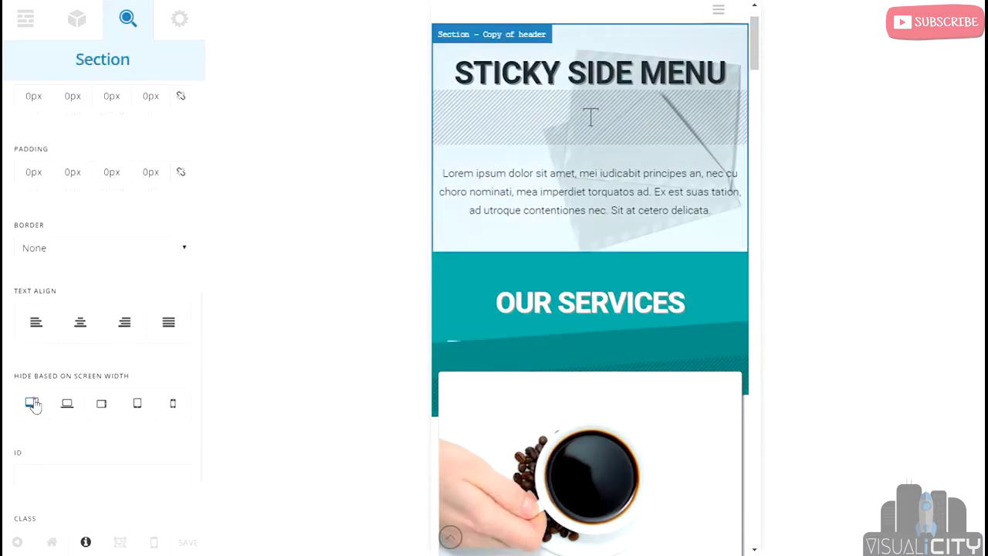
pyautogui.click(32, 403)
pyautogui.click(67, 403)
pyautogui.click(101, 403)
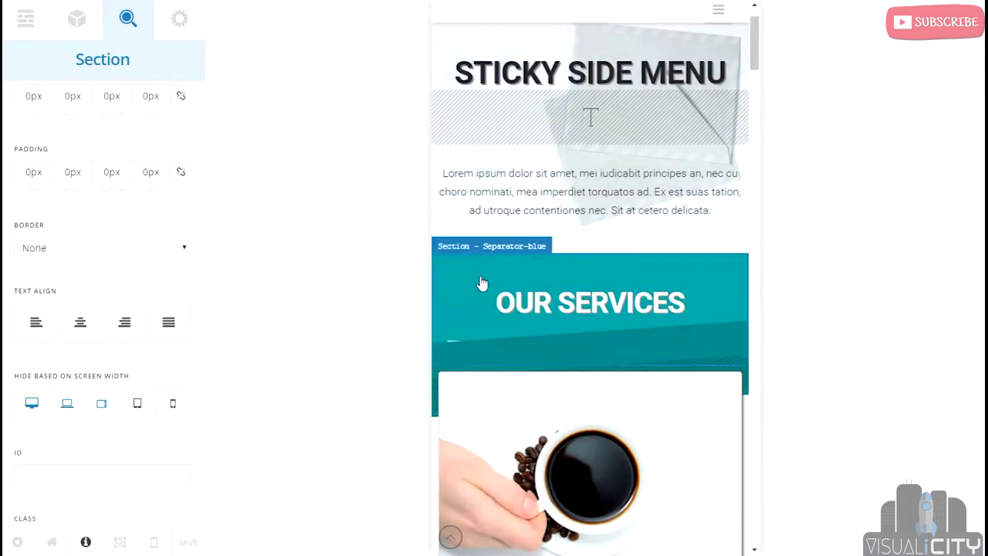
pyautogui.scroll(1, 482, 284)
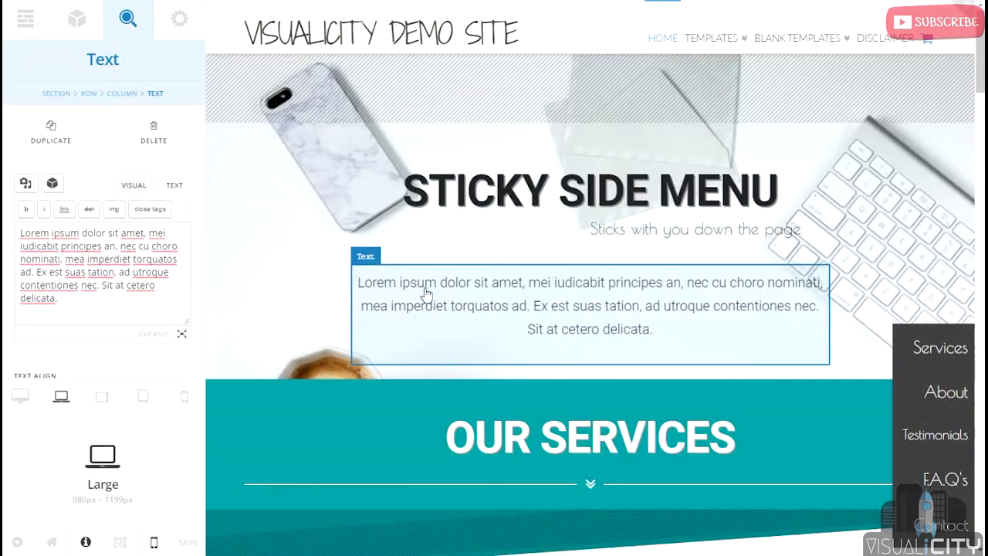
# - Duplicate the Lorem ipsum text block and give the copy a 16px font size
pyautogui.click(67, 145)
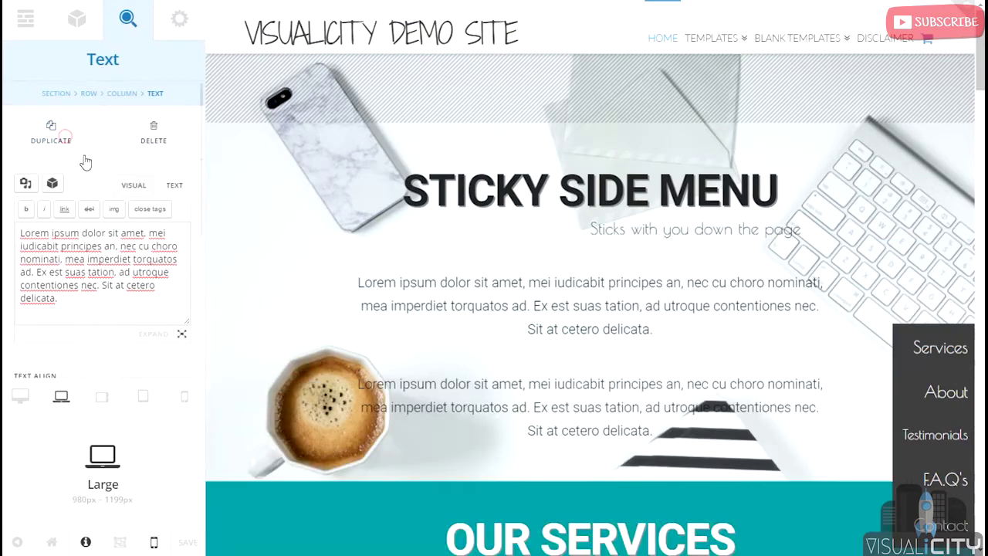
pyautogui.scroll(-2, 441, 315)
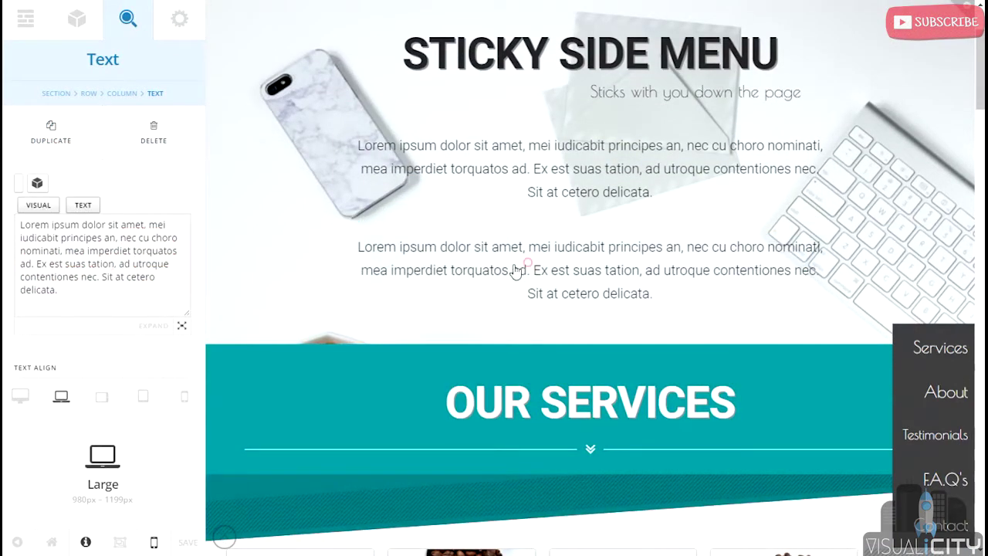
pyautogui.scroll(-4, 85, 351)
pyautogui.click(85, 351)
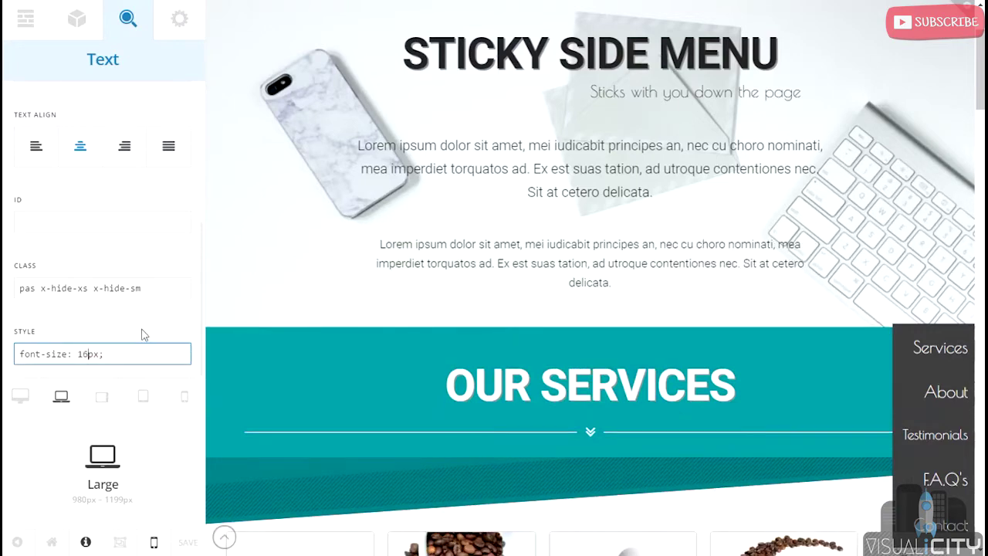
# - Set the text copy's classes to x-hide-xl, x-hide-lg and x-hide-md
pyautogui.click(86, 287)
pyautogui.press('BackSpace')
pyautogui.press('BackSpace')
pyautogui.write('m')
pyautogui.press('BackSpace')
pyautogui.write('xl')
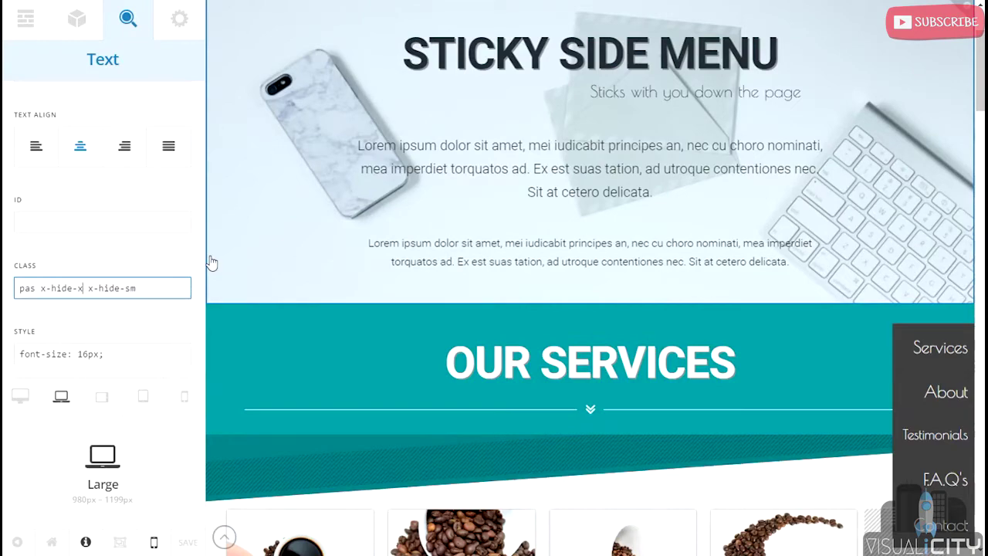
pyautogui.write(' x-hide-s')
pyautogui.press('BackSpace')
pyautogui.write('lg x-')
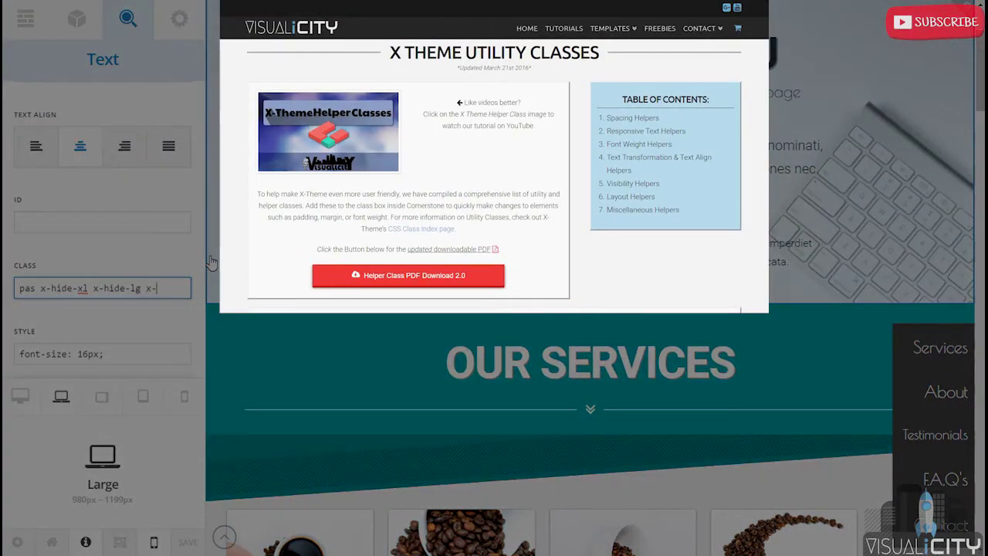
pyautogui.write('hide-md')
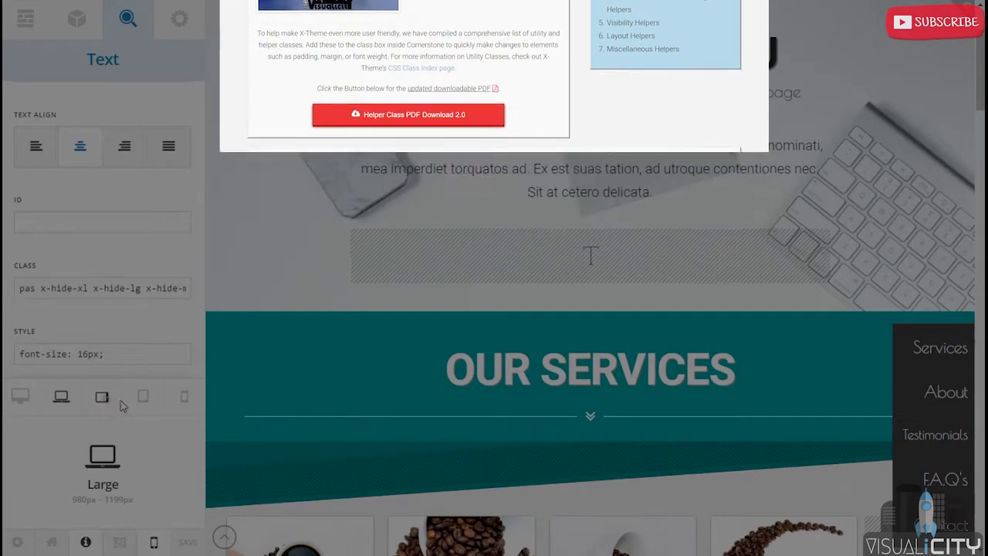
# - Preview the page at Medium, Small and Extra Small widths, ending back at Medium
pyautogui.click(101, 396)
pyautogui.click(142, 396)
pyautogui.click(185, 397)
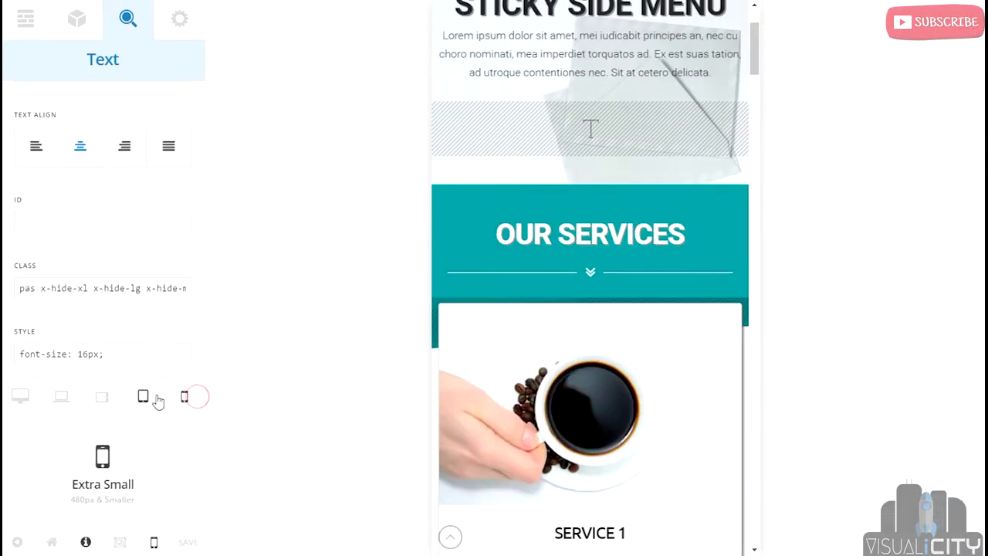
pyautogui.click(143, 396)
pyautogui.scroll(3, 392, 292)
pyautogui.click(101, 396)
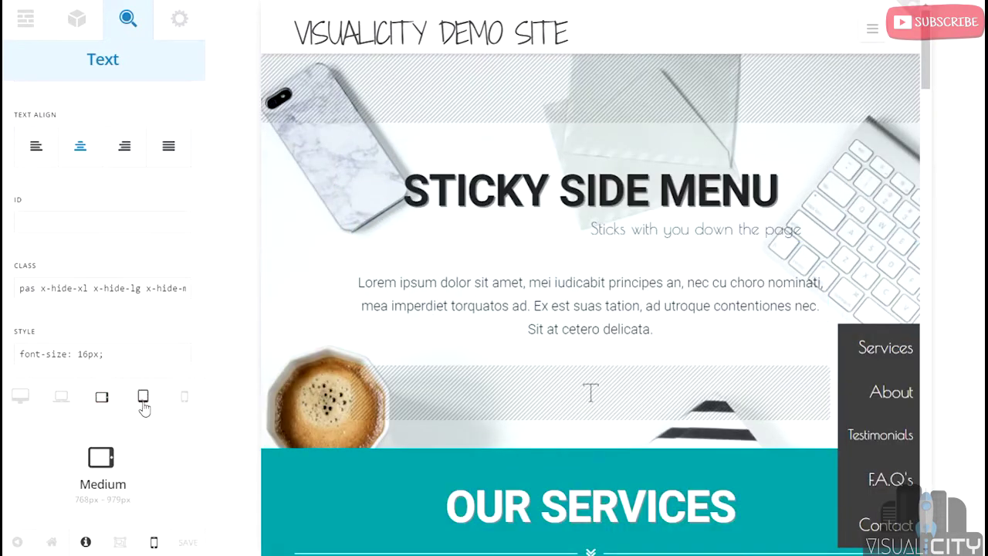
pyautogui.click(143, 396)
pyautogui.click(101, 396)
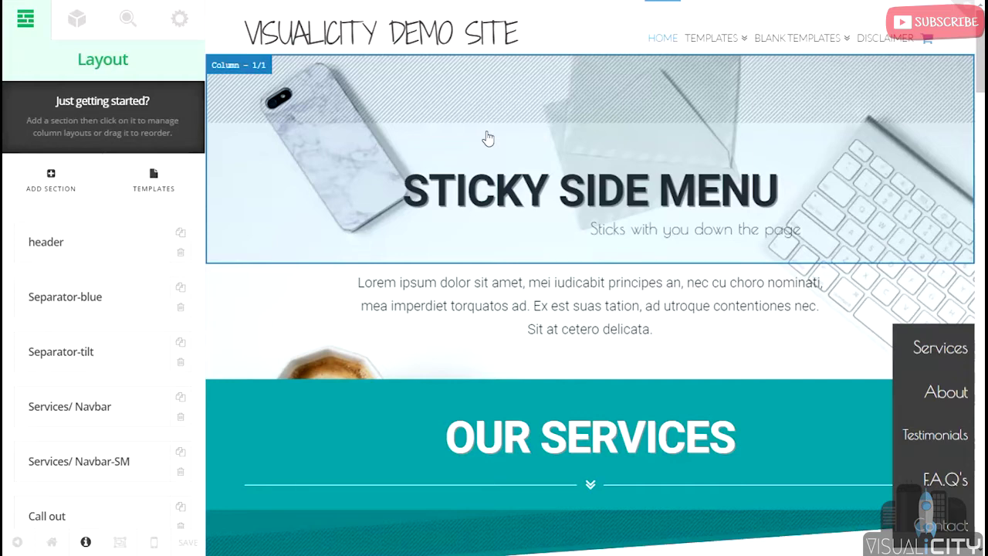
pyautogui.rightClick(503, 284)
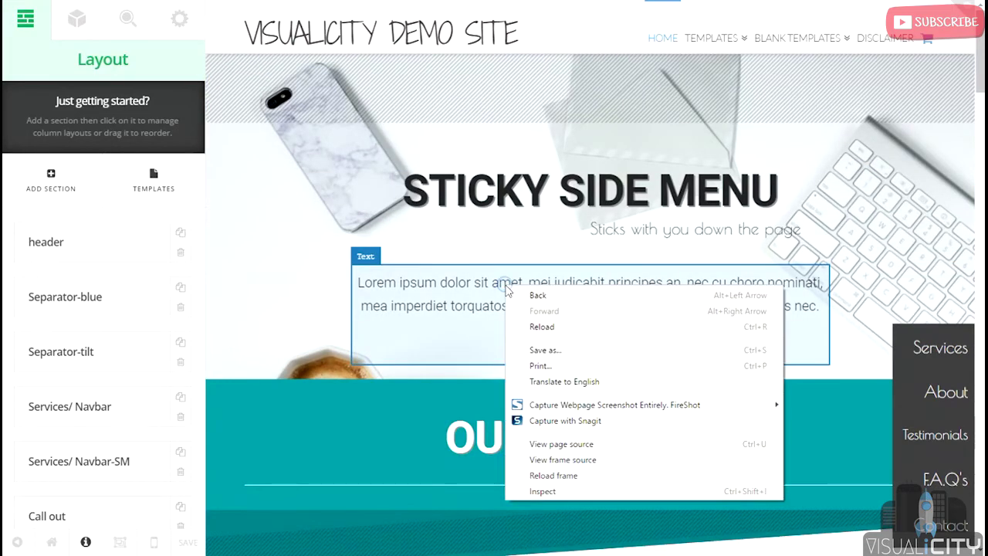
pyautogui.click(541, 491)
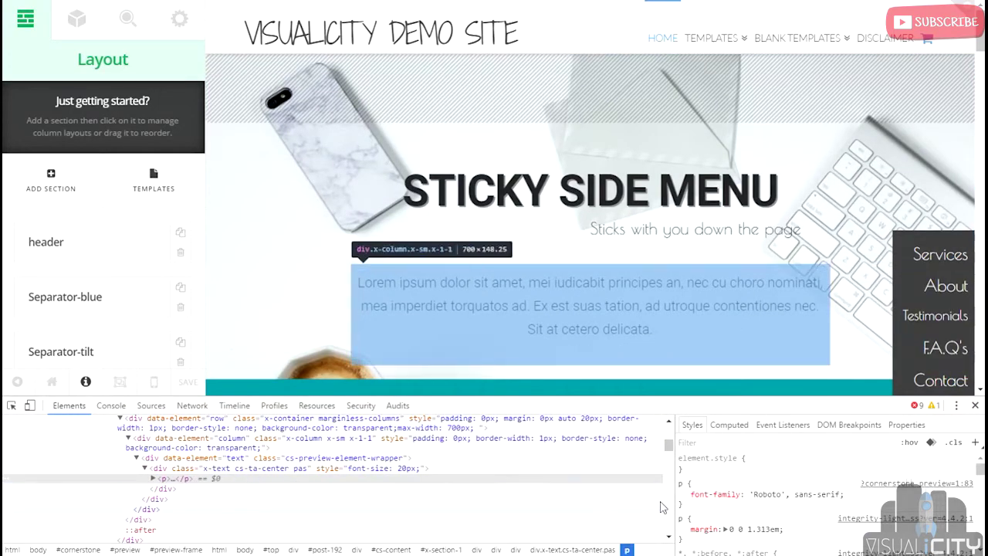
pyautogui.click(679, 482)
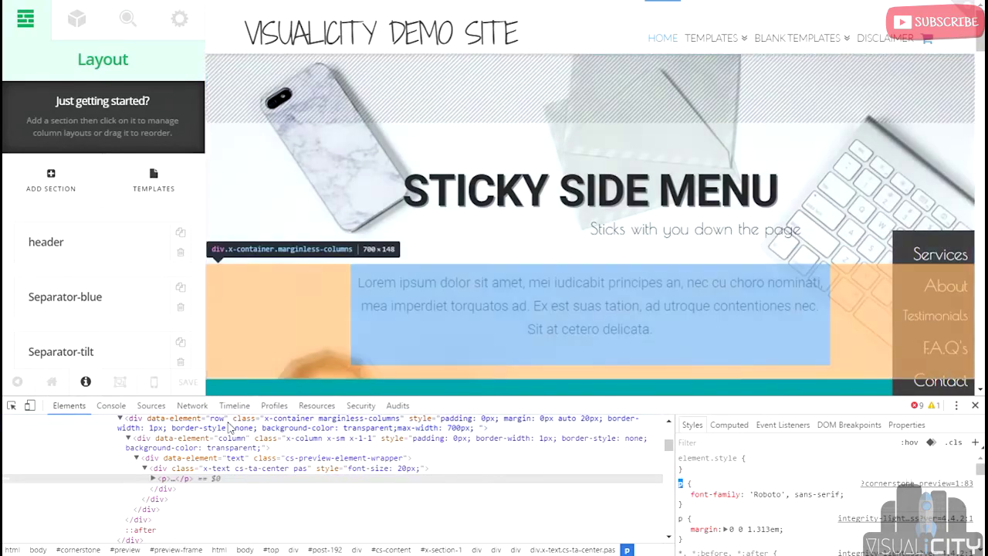
pyautogui.scroll(-10, 391, 258)
pyautogui.scroll(-6, 390, 219)
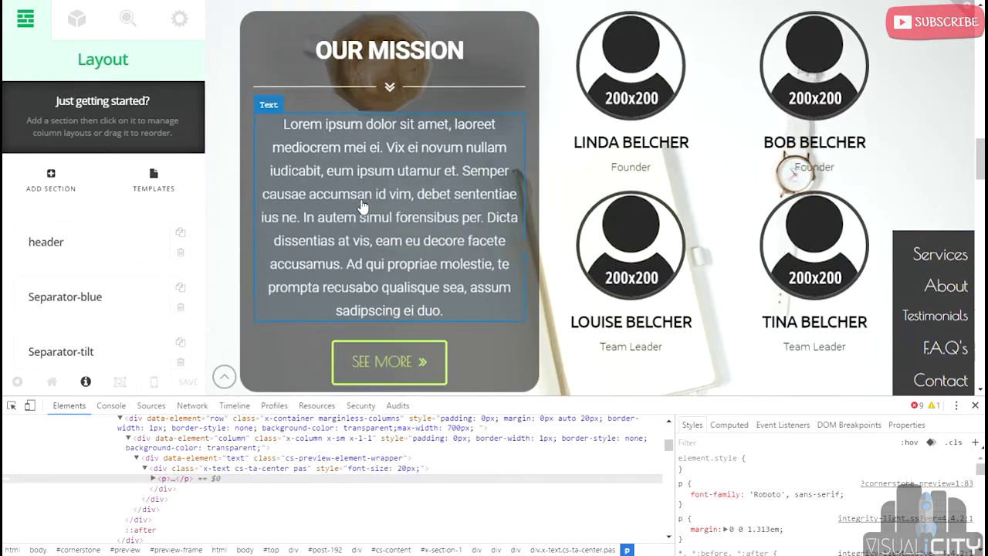
pyautogui.scroll(2, 388, 178)
pyautogui.rightClick(387, 163)
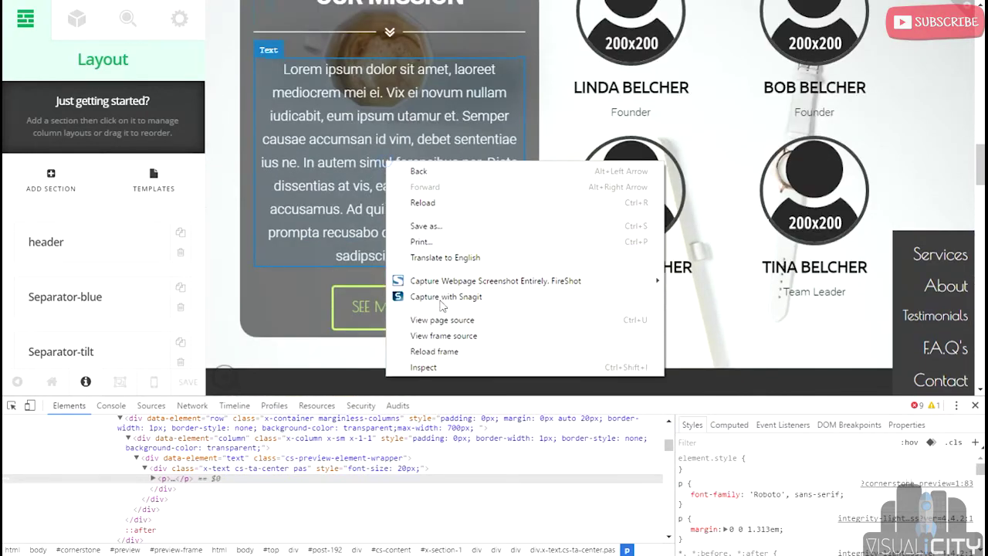
pyautogui.click(425, 366)
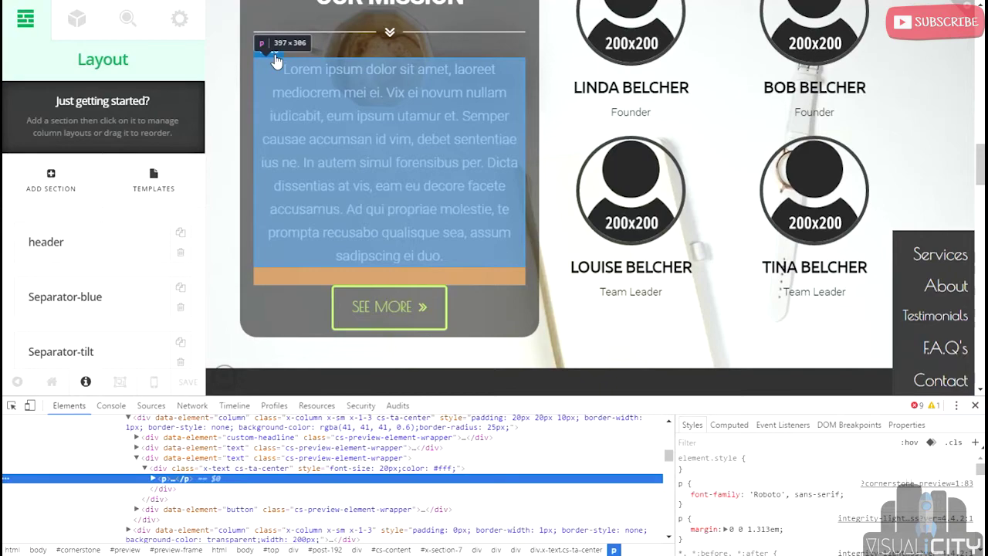
pyautogui.scroll(15, 624, 170)
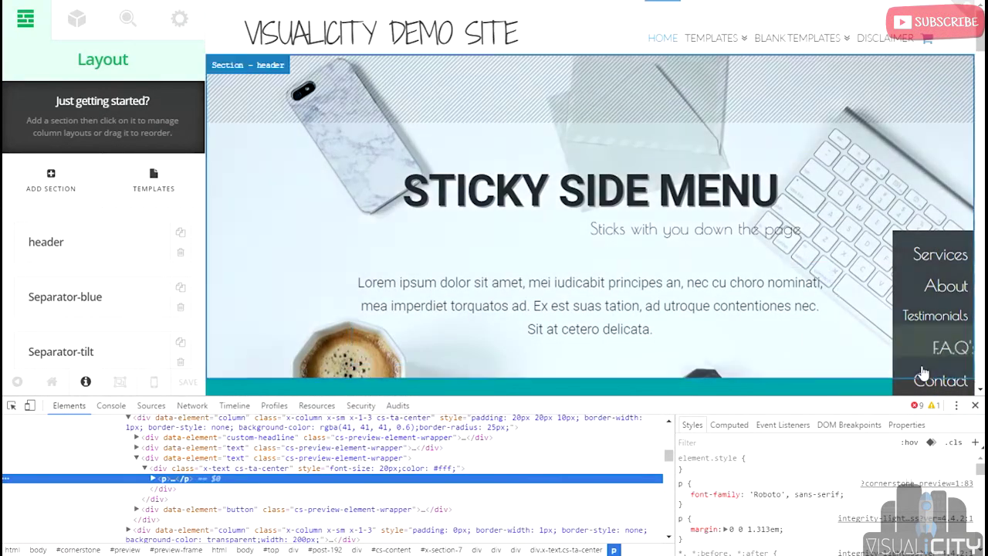
pyautogui.press('F12')
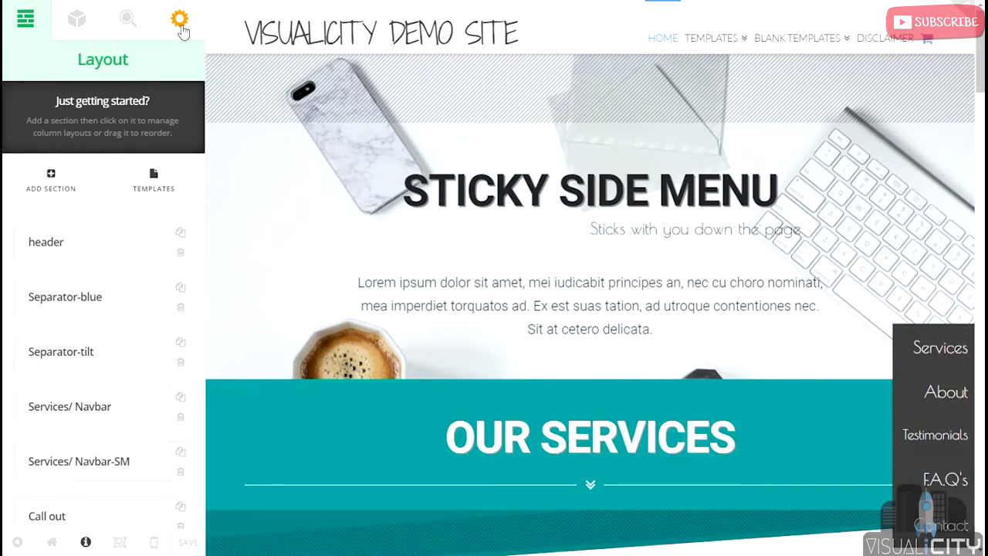
pyautogui.click(180, 25)
pyautogui.click(58, 107)
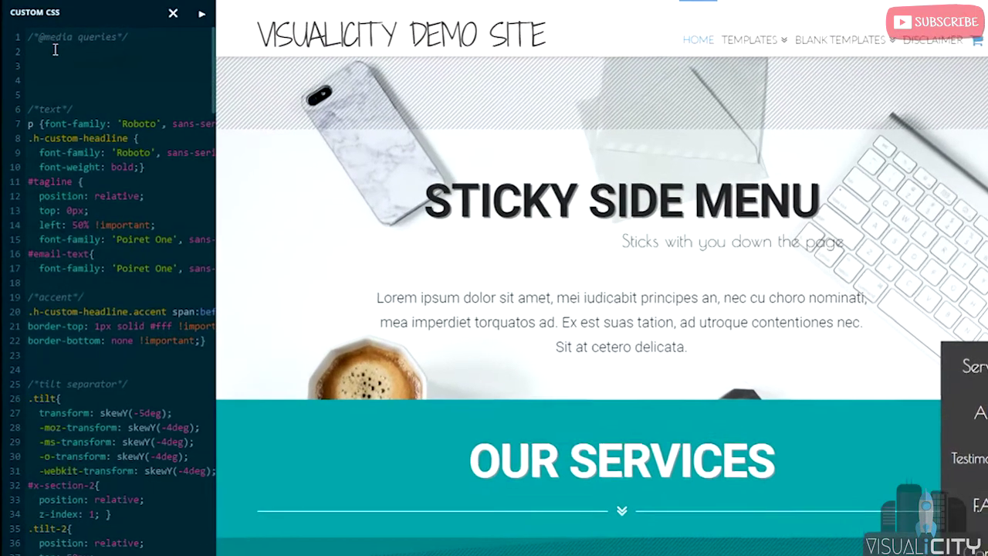
pyautogui.click(64, 48)
pyautogui.write('@me')
pyautogui.write('dia sc')
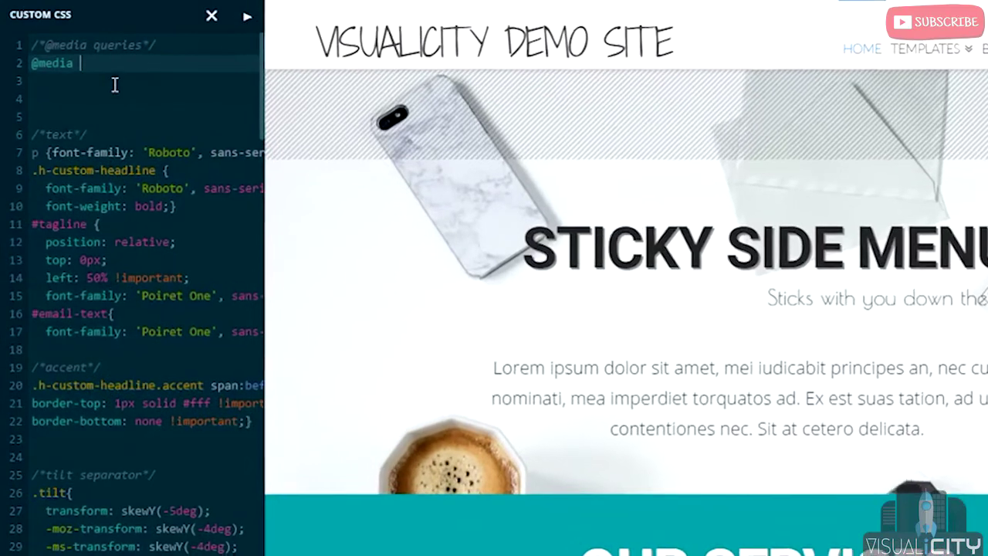
pyautogui.write('reen ')
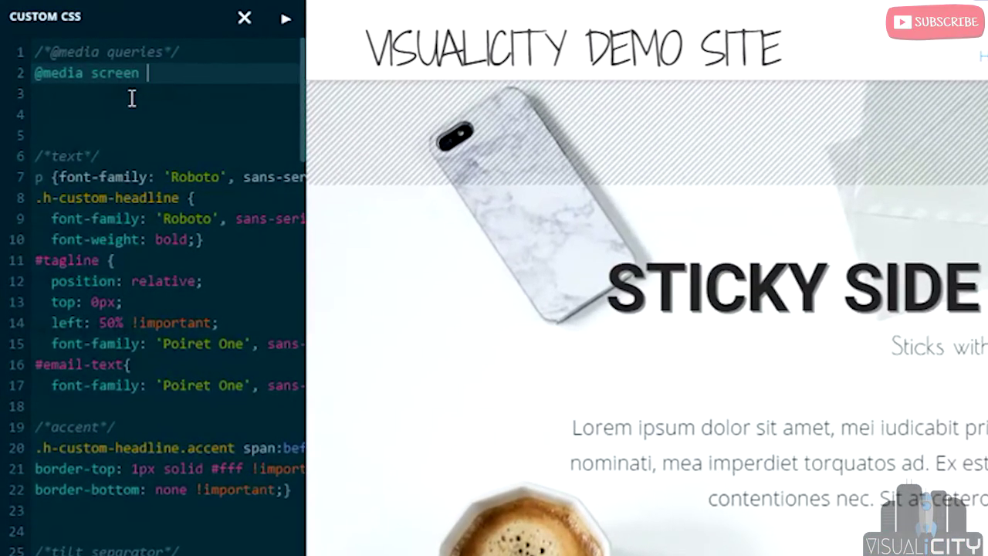
pyautogui.write('and (max-width:')
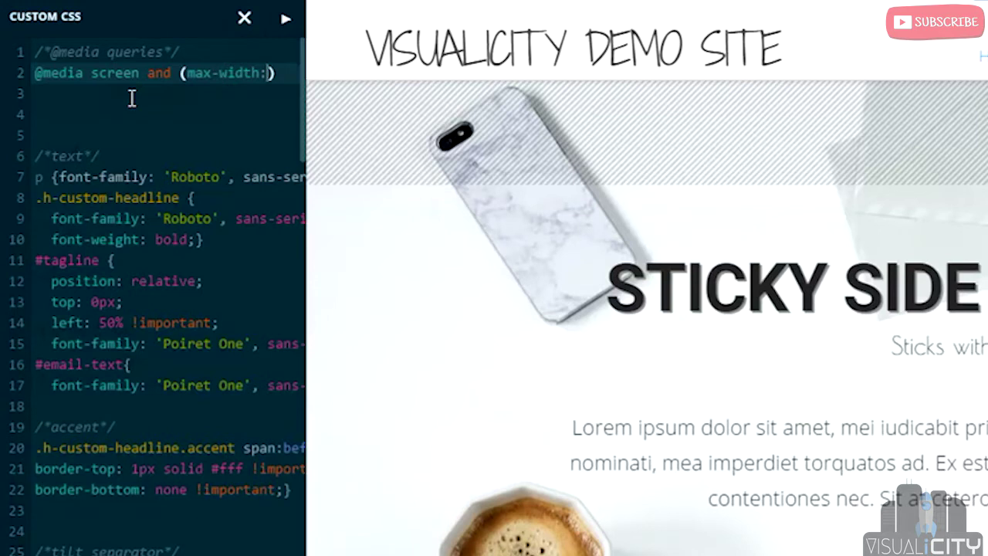
pyautogui.click(285, 19)
pyautogui.write('480px')
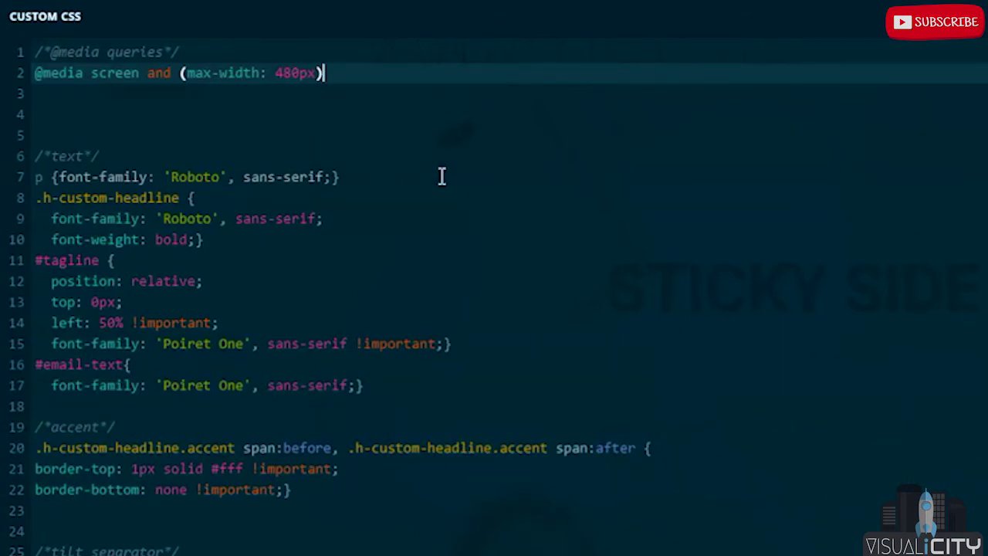
pyautogui.write('{')
pyautogui.press('Return')
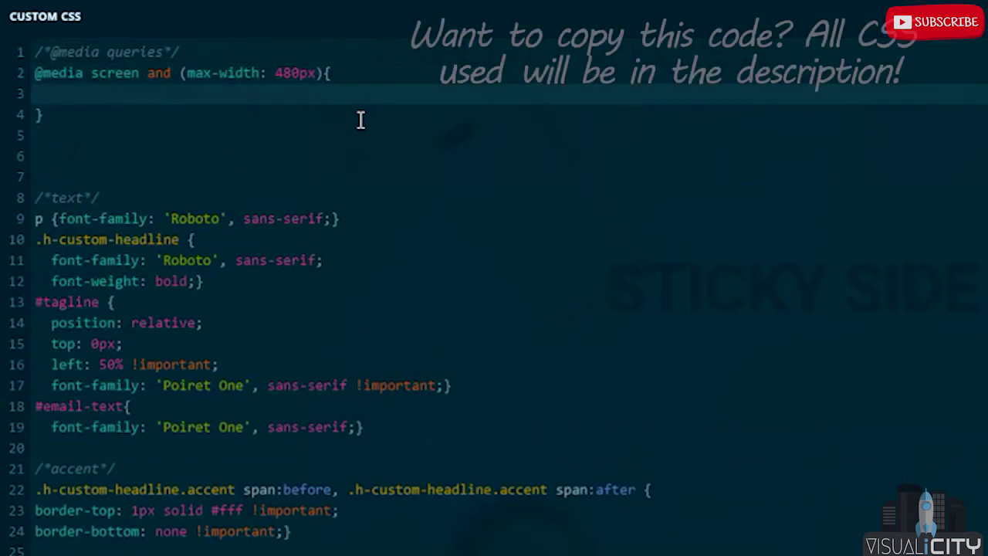
# - Inside the query, add a p rule with 'font-size: 16px !important;'
pyautogui.write('p')
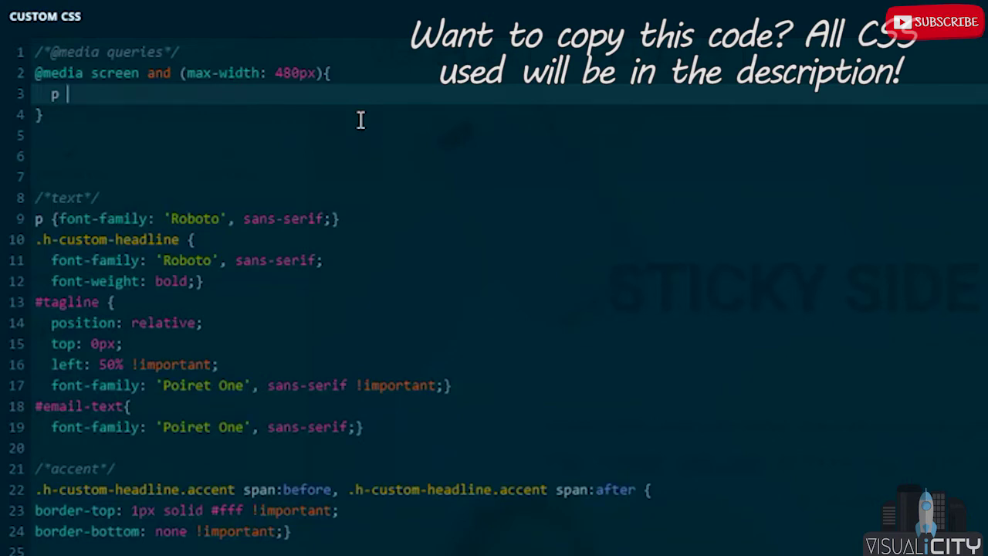
pyautogui.write('{')
pyautogui.press('Return')
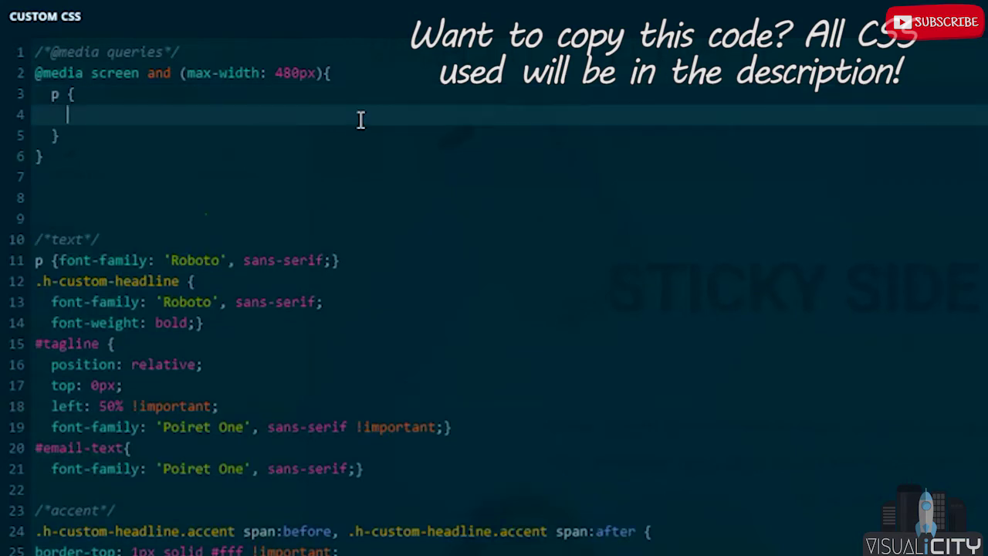
pyautogui.write('font-s')
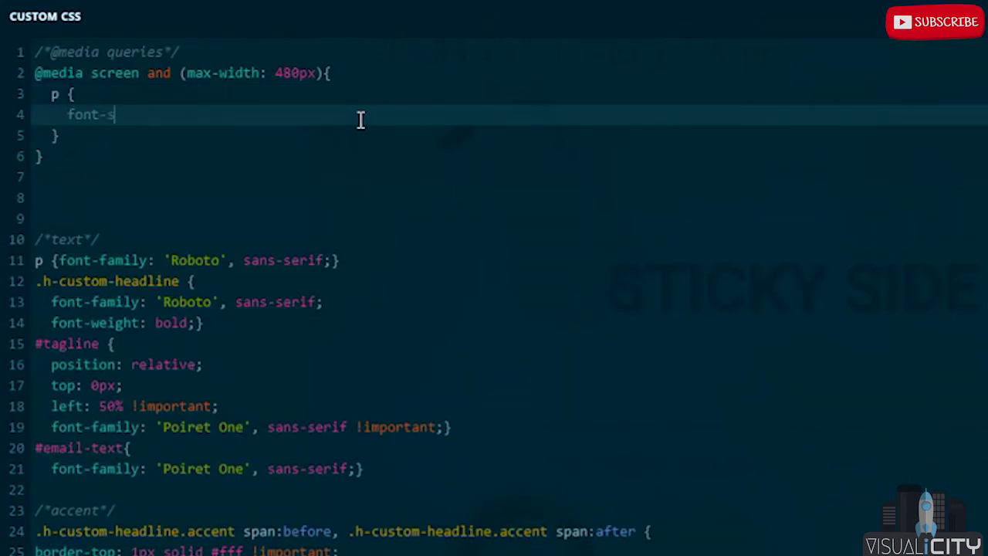
pyautogui.write('ize: 16px !imp')
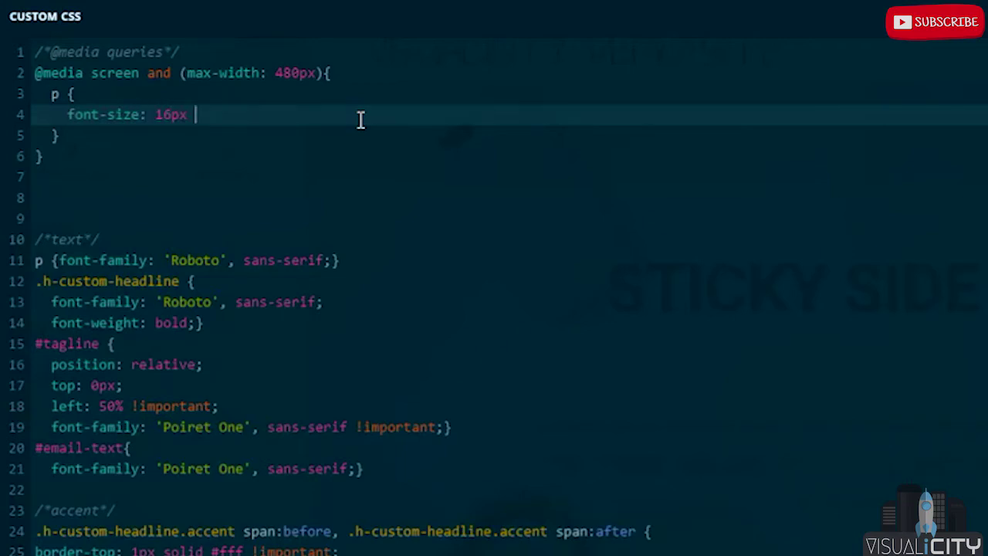
pyautogui.write('ortant;')
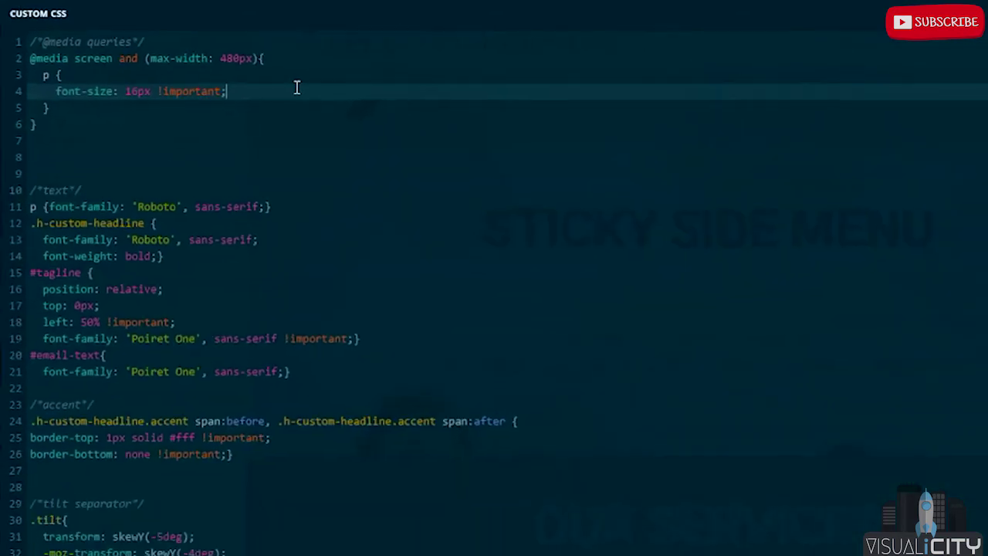
pyautogui.click(969, 13)
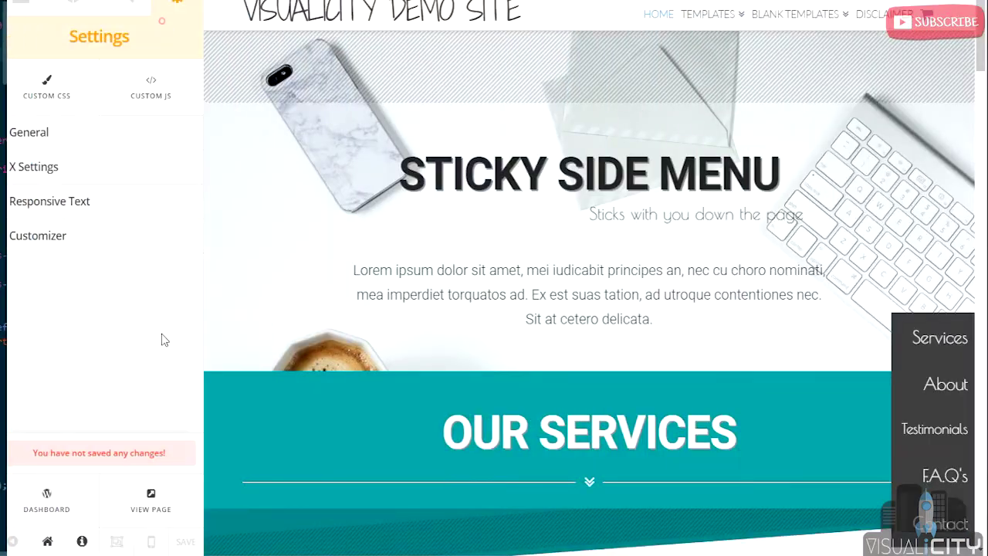
# - Save the page and open the live page from the Home options
pyautogui.click(187, 543)
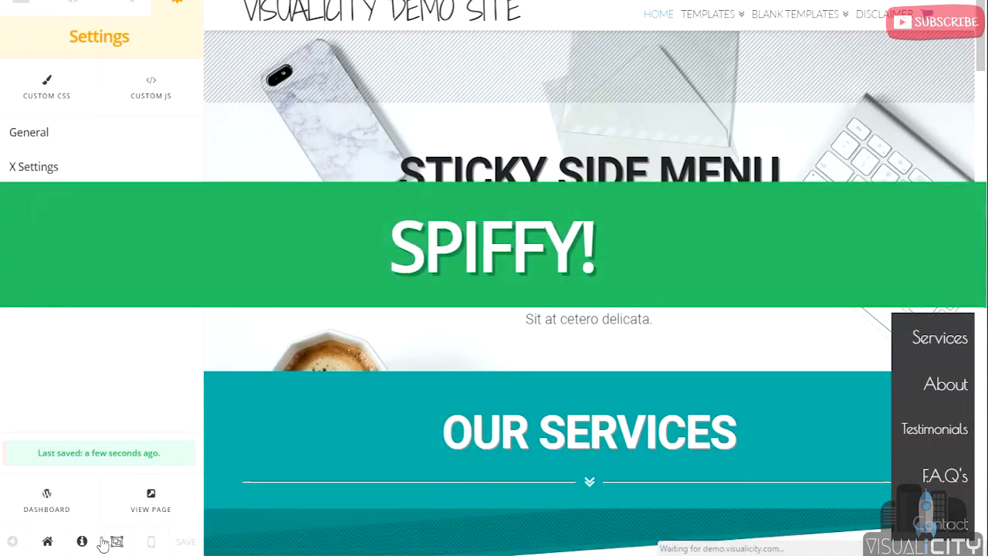
pyautogui.click(47, 541)
pyautogui.click(151, 496)
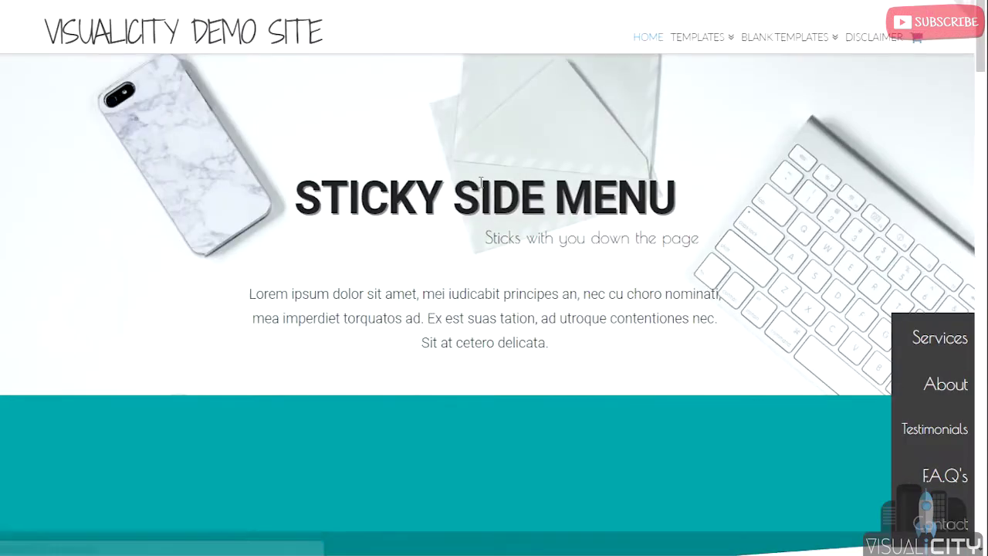
# - Shrink the browser window to phone width and scroll to check the text
pyautogui.click(985, 219)
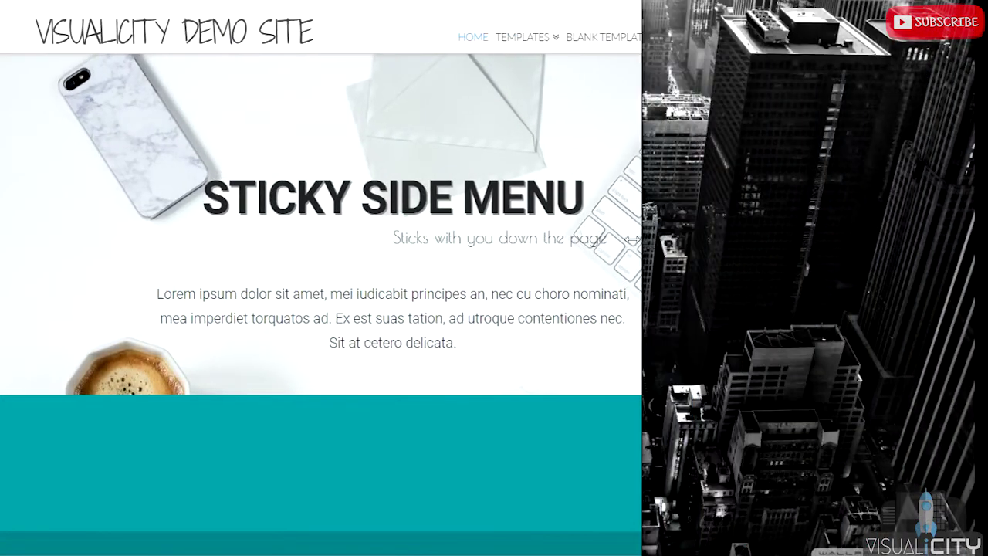
pyautogui.moveTo(464, 252)
pyautogui.mouseDown()
pyautogui.moveTo(331, 251)
pyautogui.moveTo(883, 264)
pyautogui.moveTo(553, 264)
pyautogui.mouseUp()
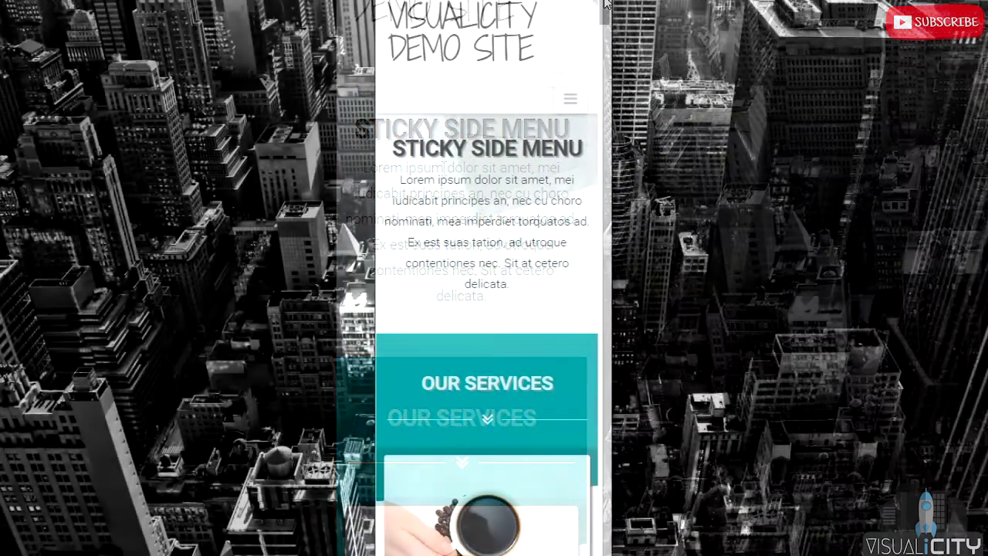
pyautogui.scroll(-10, 604, 119)
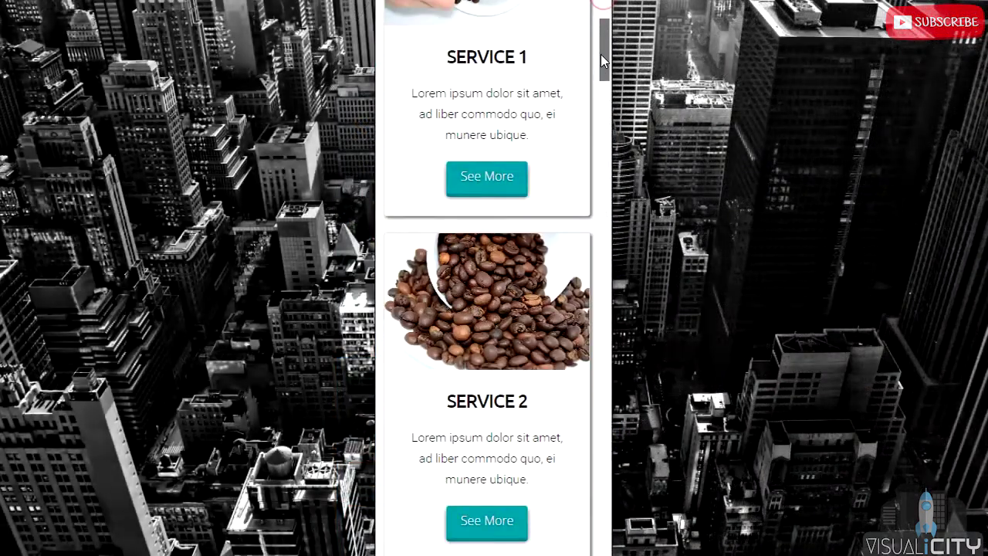
pyautogui.moveTo(604, 120); pyautogui.dragTo(607, 310)
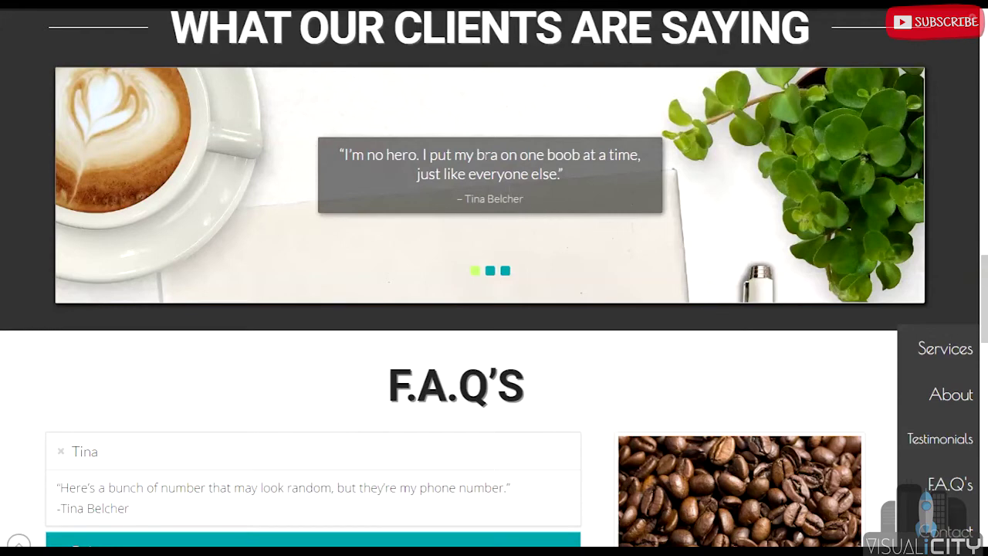
# - Inspect the testimonial blockquote in DevTools and copy its .x-blockquote selector
pyautogui.rightClick(487, 154)
pyautogui.click(529, 332)
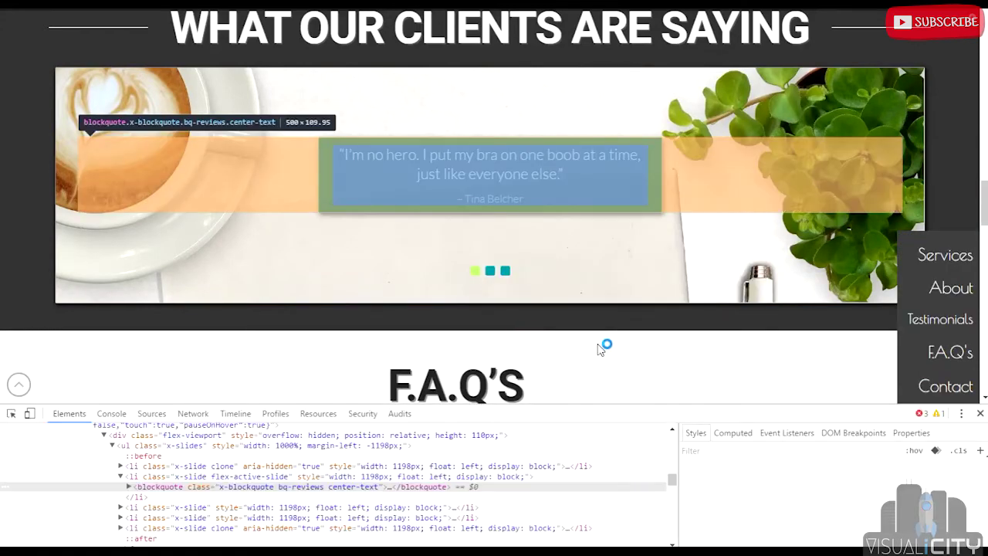
pyautogui.scroll(1, 774, 500)
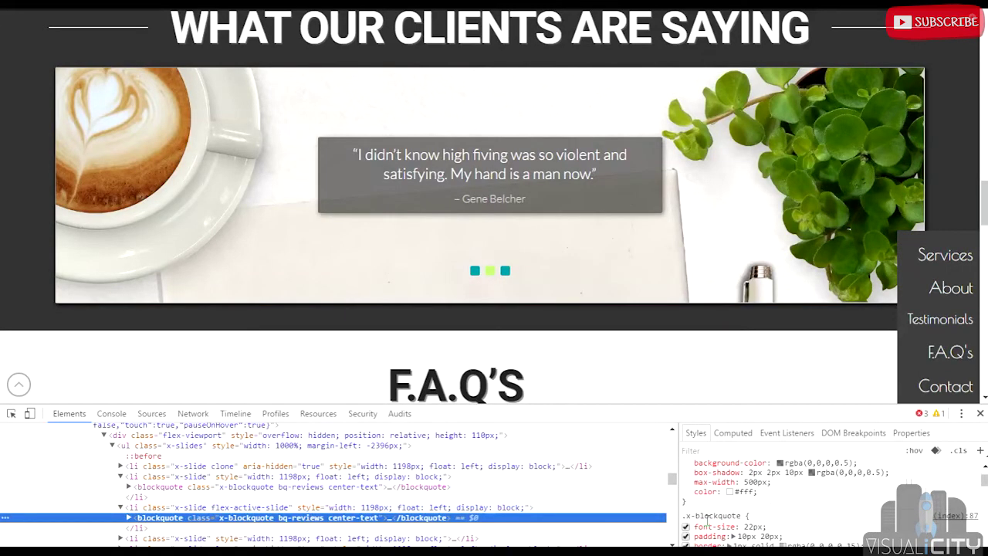
pyautogui.click(706, 515)
pyautogui.rightClick(706, 516)
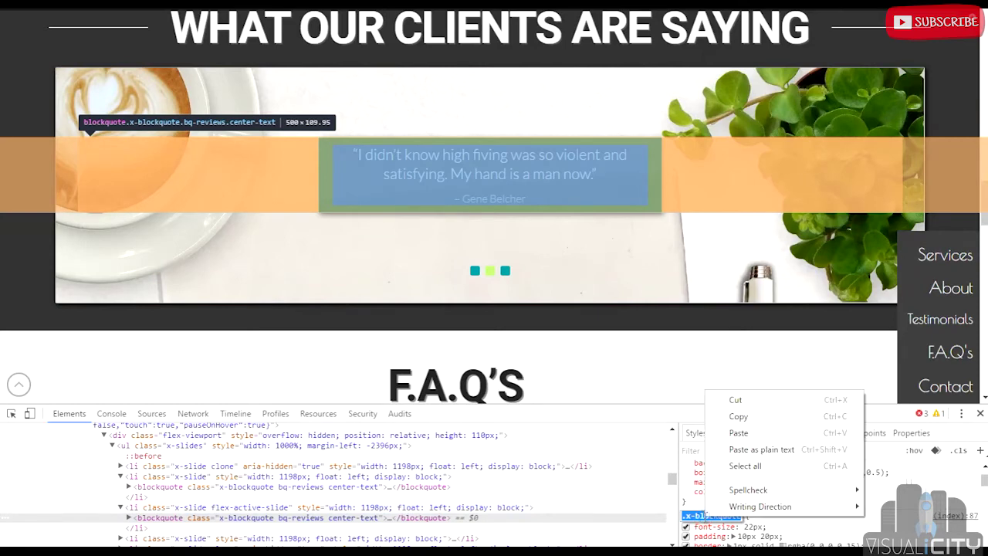
pyautogui.click(745, 412)
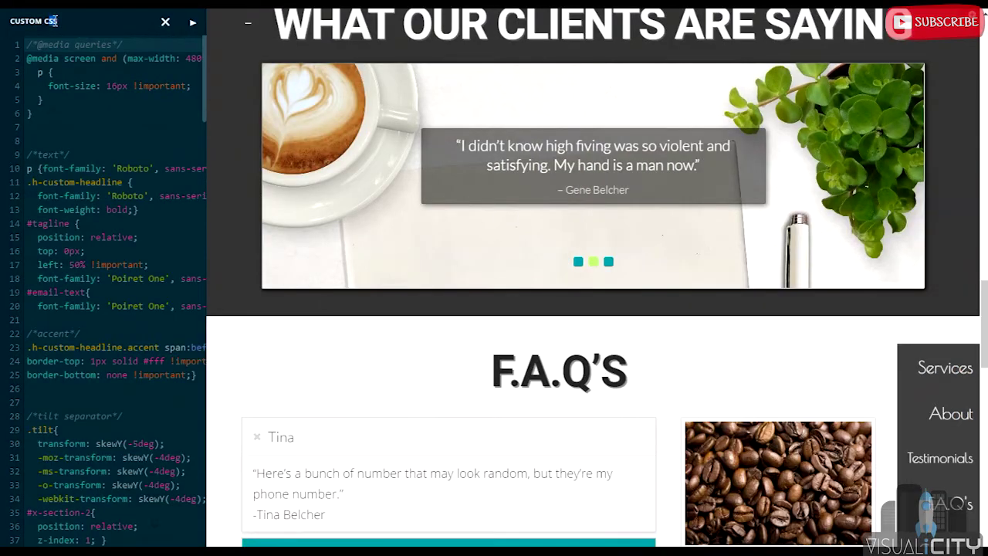
# - Add ',.x-blockquote' after p in the 480px media query's selector
pyautogui.click(193, 24)
pyautogui.click(58, 84)
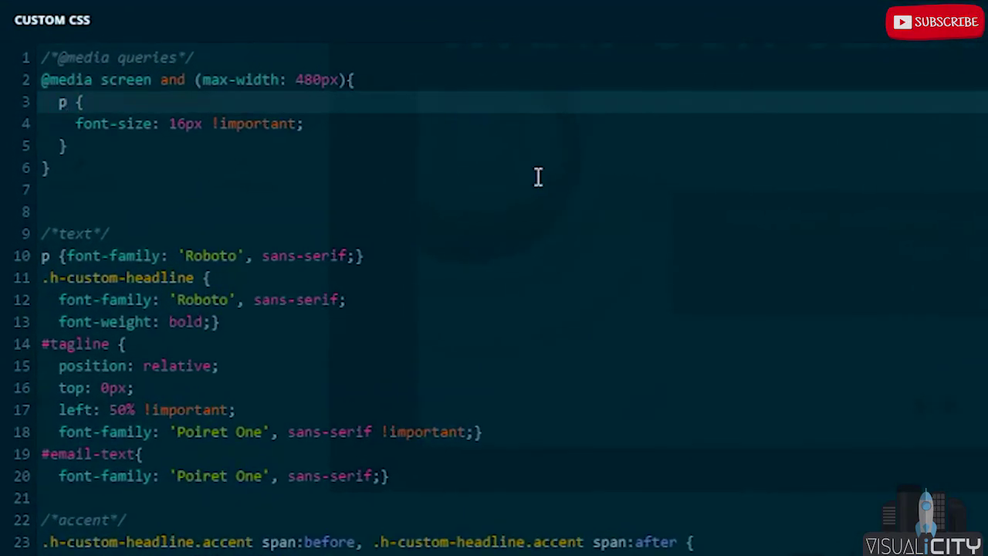
pyautogui.write(',.x-blockquote')
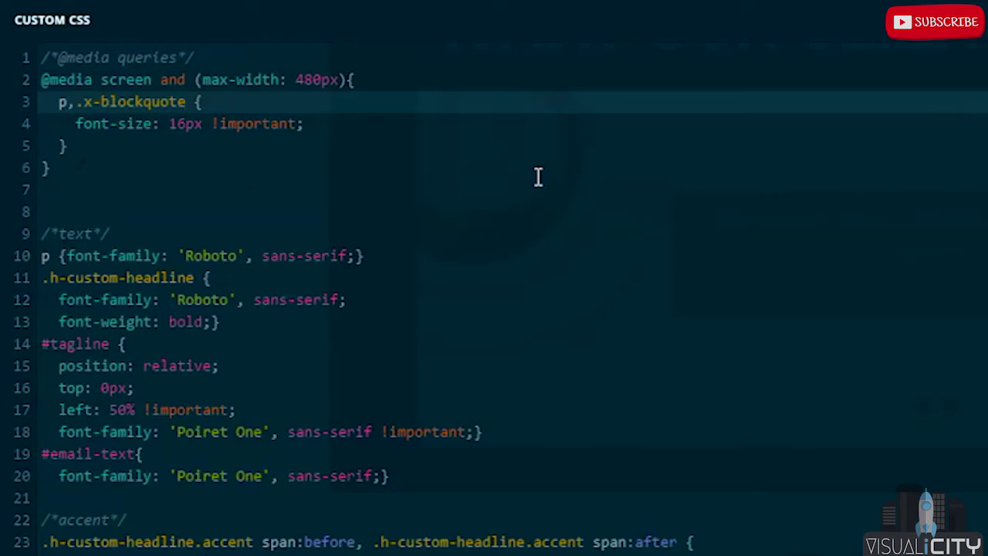
pyautogui.click(155, 140)
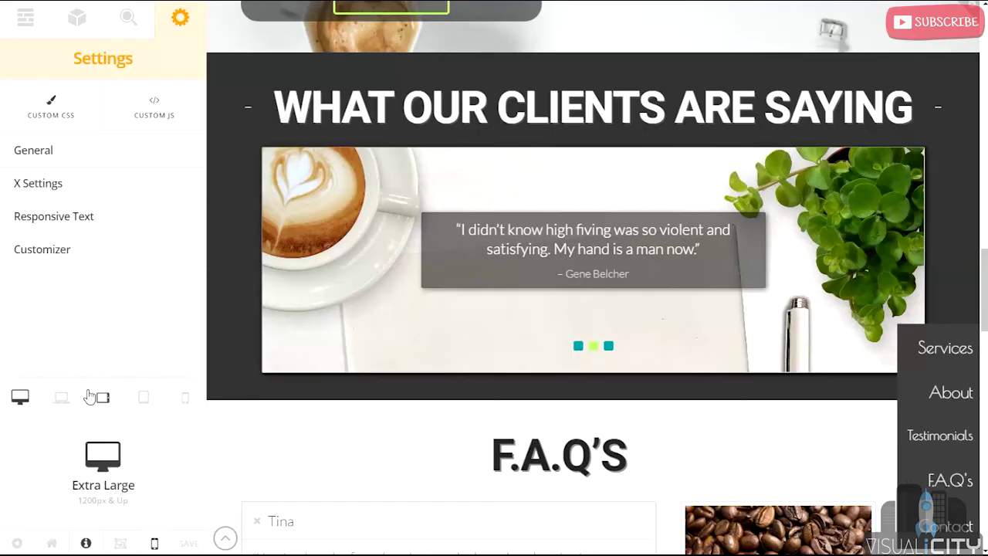
# - Preview the page at Extra Small size and inspect the coffee section blockquote
pyautogui.click(185, 398)
pyautogui.scroll(-5, 584, 257)
pyautogui.scroll(-10, 585, 257)
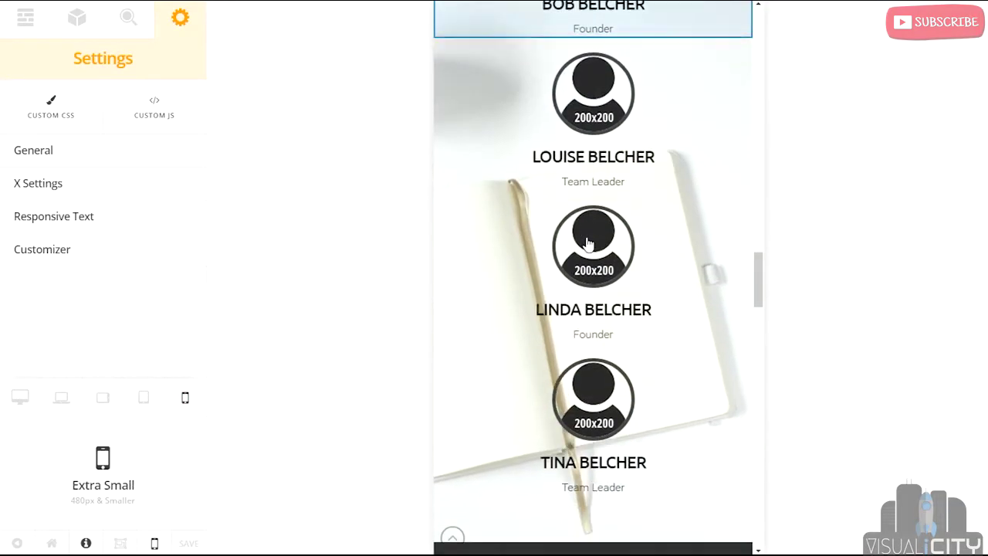
pyautogui.scroll(-10, 584, 206)
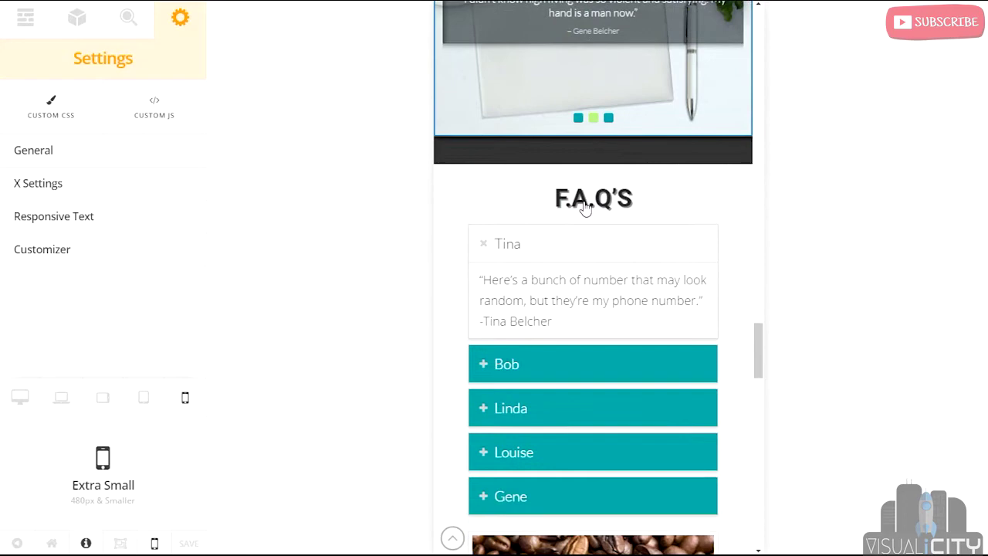
pyautogui.scroll(1, 584, 198)
pyautogui.rightClick(584, 161)
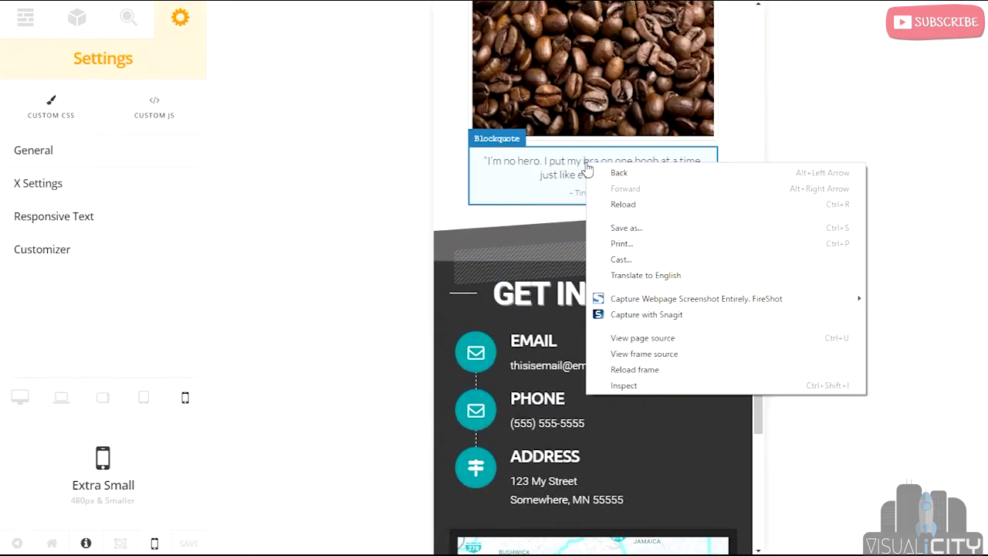
pyautogui.click(620, 386)
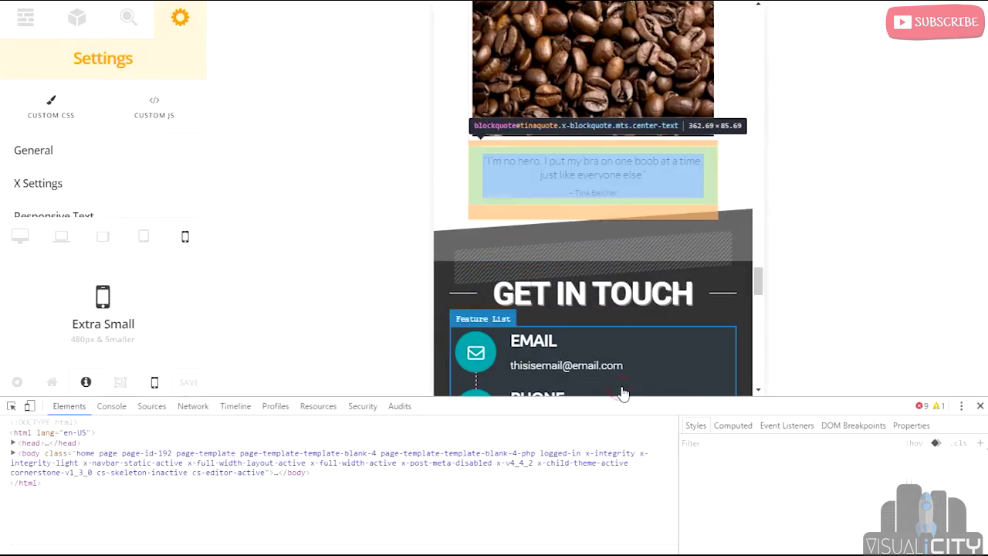
pyautogui.scroll(-1, 722, 475)
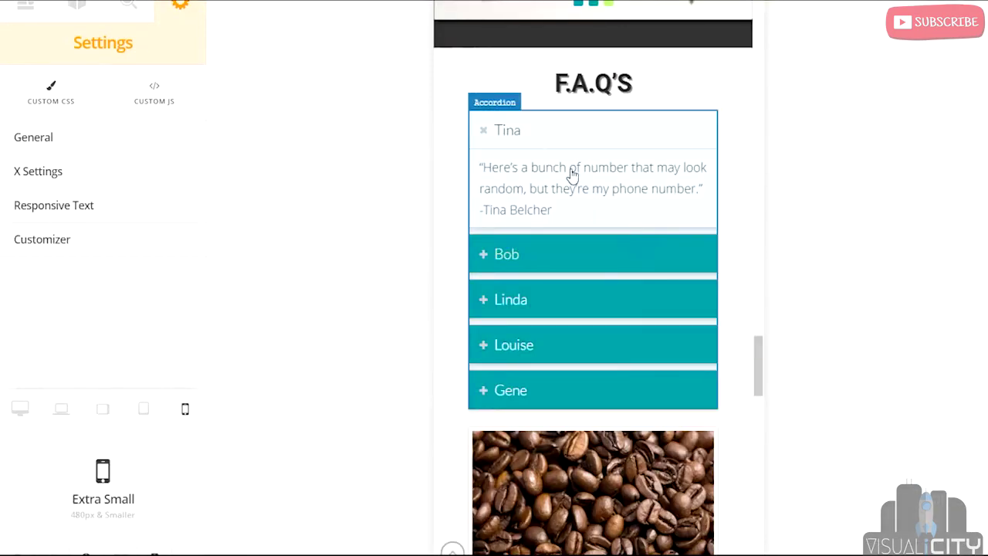
# - Inspect the FAQ accordion and copy its .x-accordion-inner selector
pyautogui.rightClick(572, 176)
pyautogui.click(618, 381)
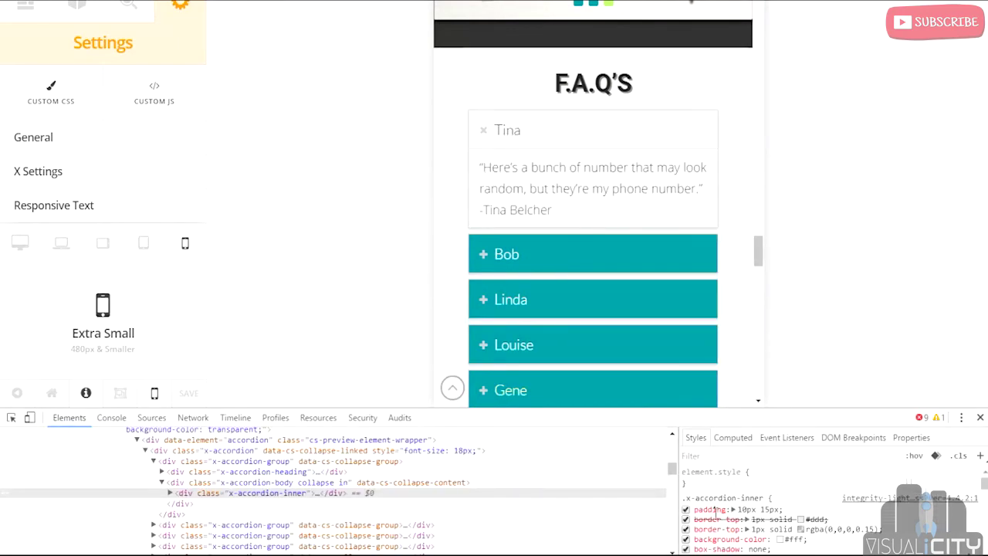
pyautogui.click(710, 498)
pyautogui.rightClick(710, 498)
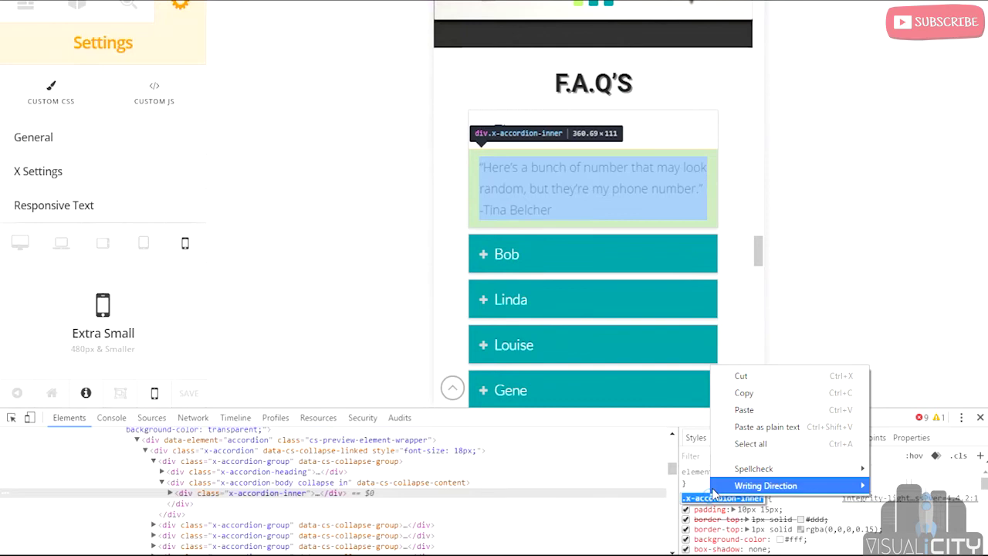
pyautogui.click(728, 399)
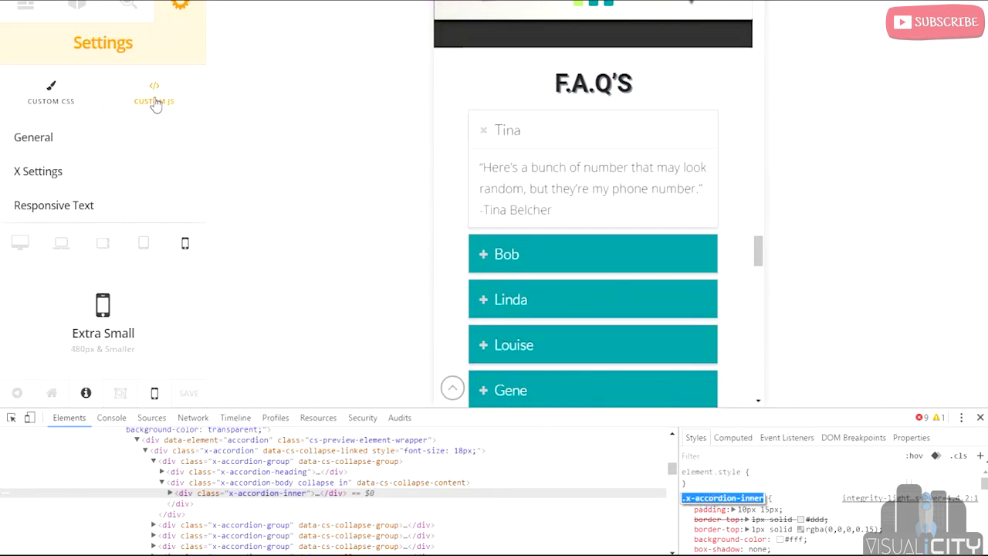
pyautogui.click(68, 101)
pyautogui.scroll(10, 407, 162)
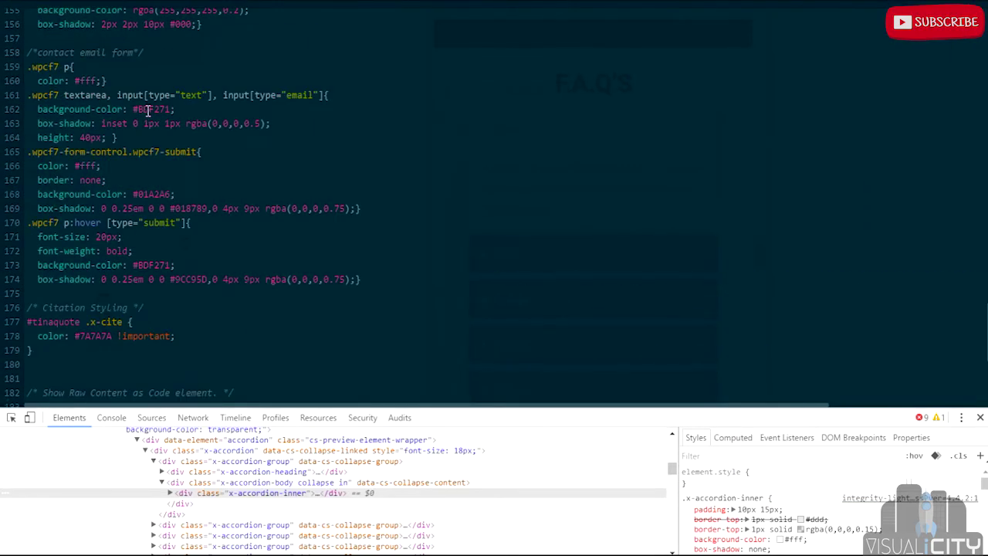
pyautogui.scroll(20, 407, 162)
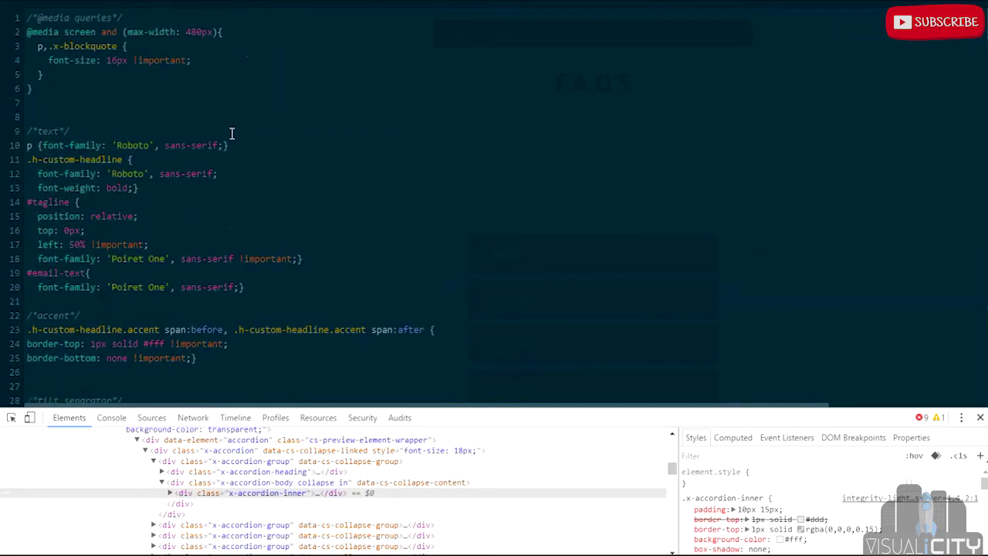
pyautogui.click(116, 46)
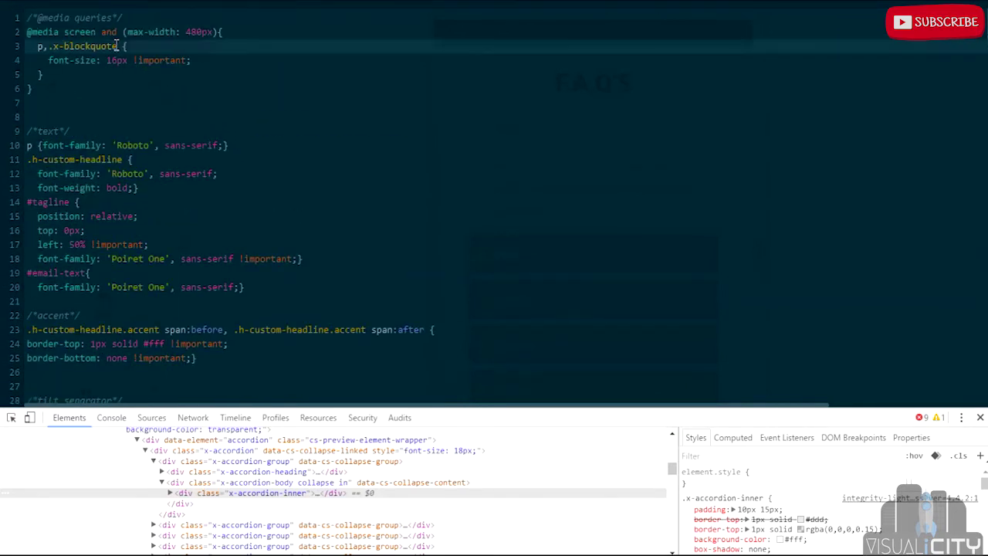
pyautogui.write(',')
pyautogui.hotkey('ctrl', 'v')
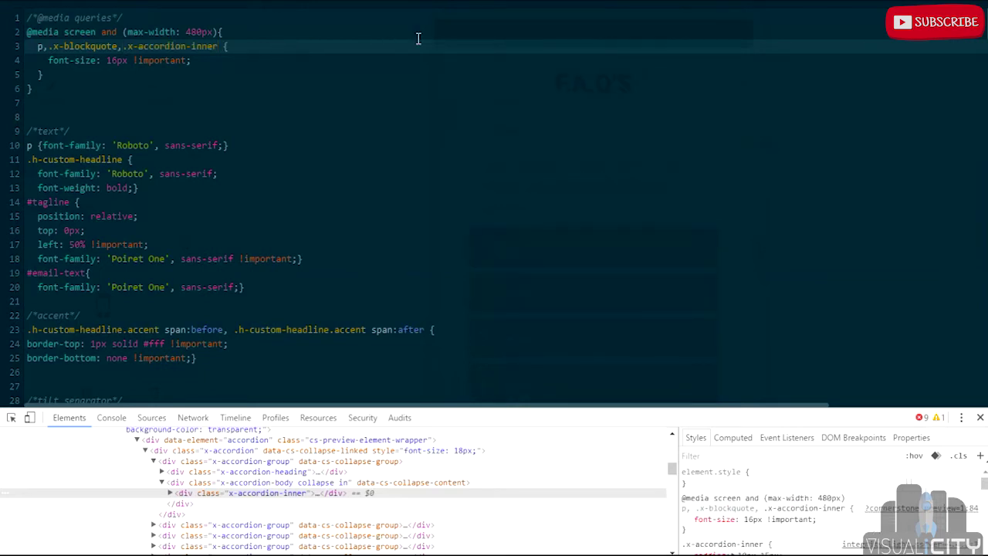
pyautogui.click(951, 31)
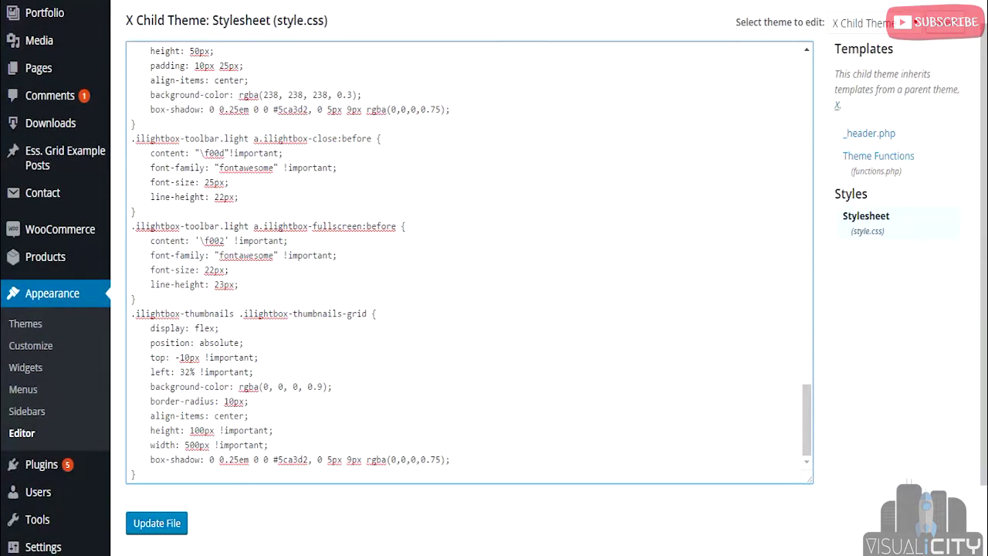
pyautogui.click(152, 468)
pyautogui.hotkey('ctrl', 'v')
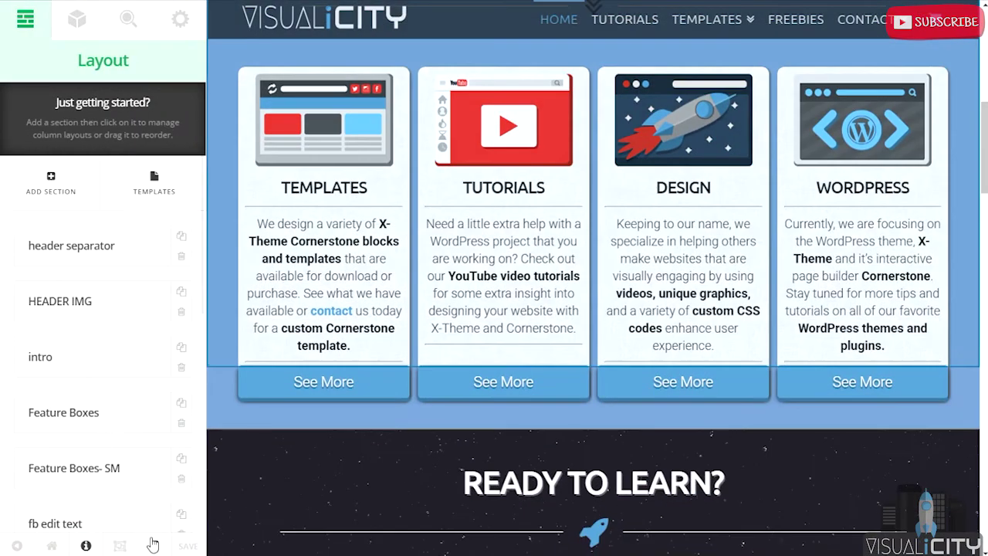
# - Preview the home page at Large, Medium, Small and Extra Small sizes
pyautogui.click(154, 546)
pyautogui.click(61, 399)
pyautogui.click(102, 401)
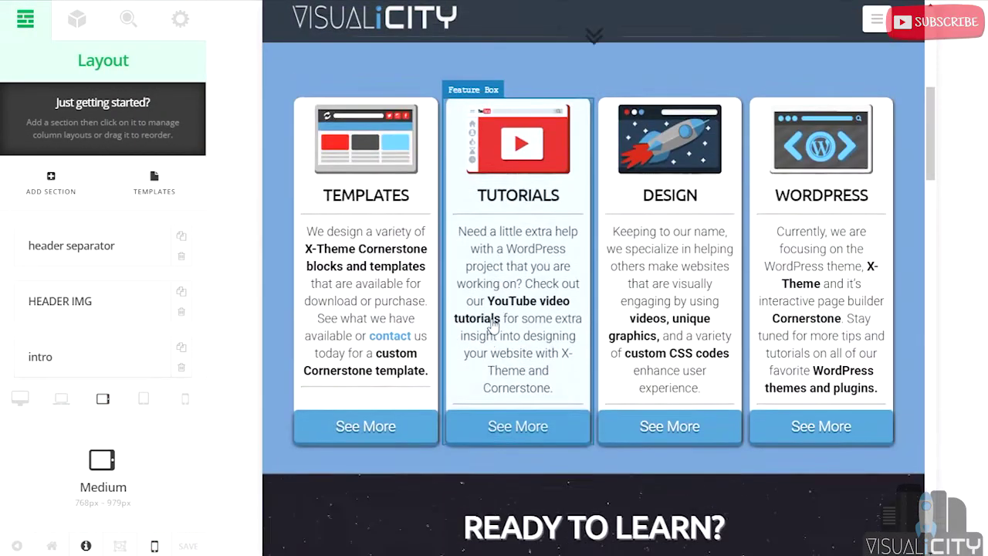
pyautogui.click(143, 398)
pyautogui.scroll(-3, 574, 278)
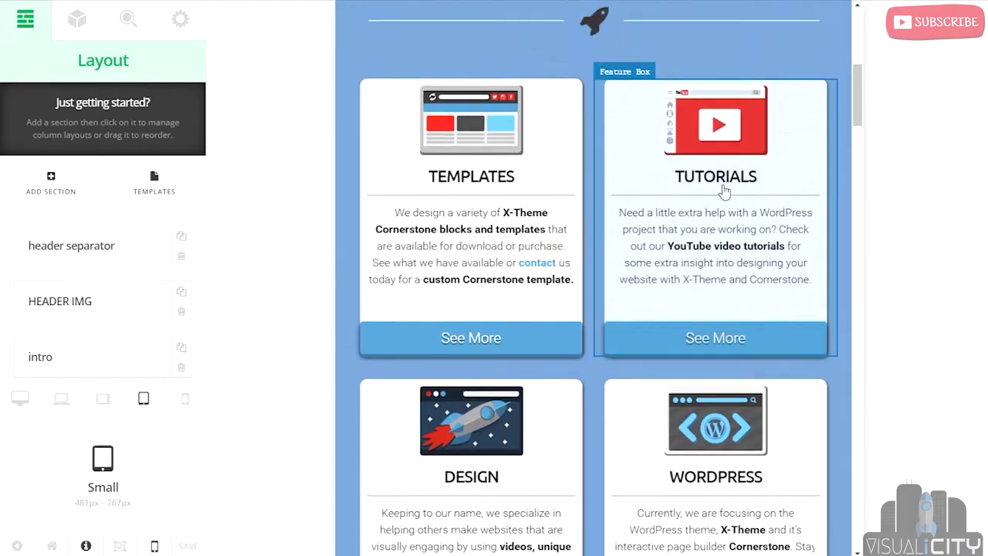
pyautogui.click(184, 399)
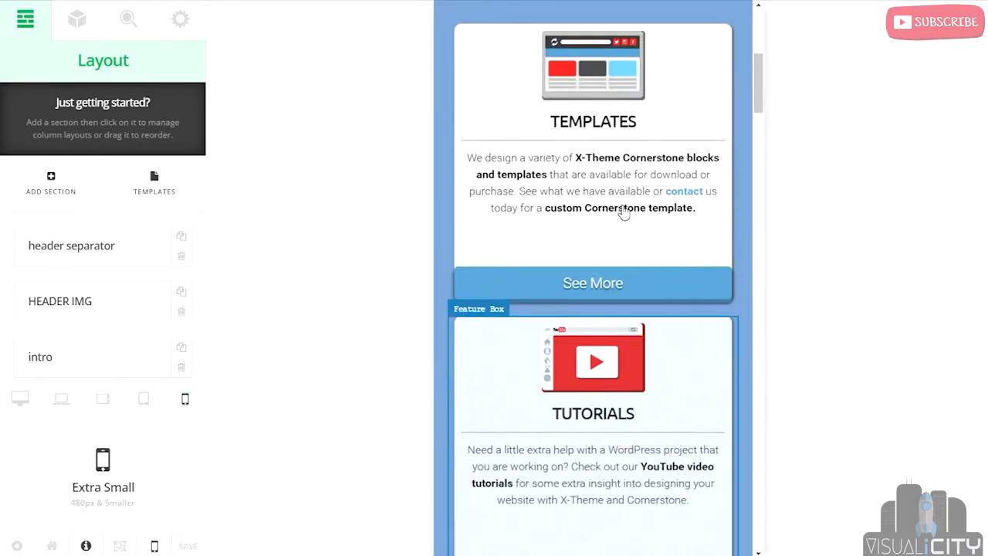
pyautogui.scroll(-5, 622, 217)
pyautogui.scroll(-2, 628, 219)
pyautogui.scroll(6, 628, 218)
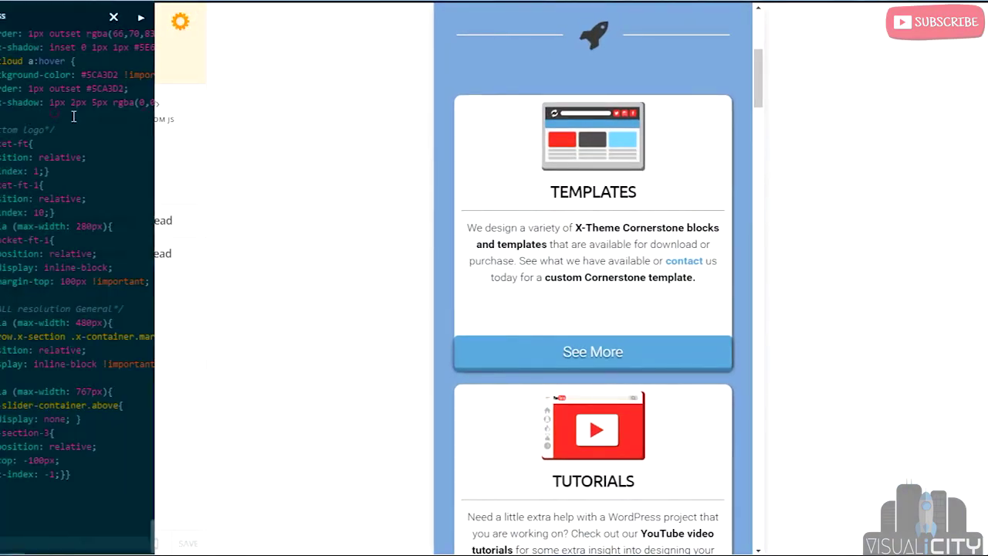
# - Delete the feature box rules from line 130 onward in the Custom CSS
pyautogui.click(192, 14)
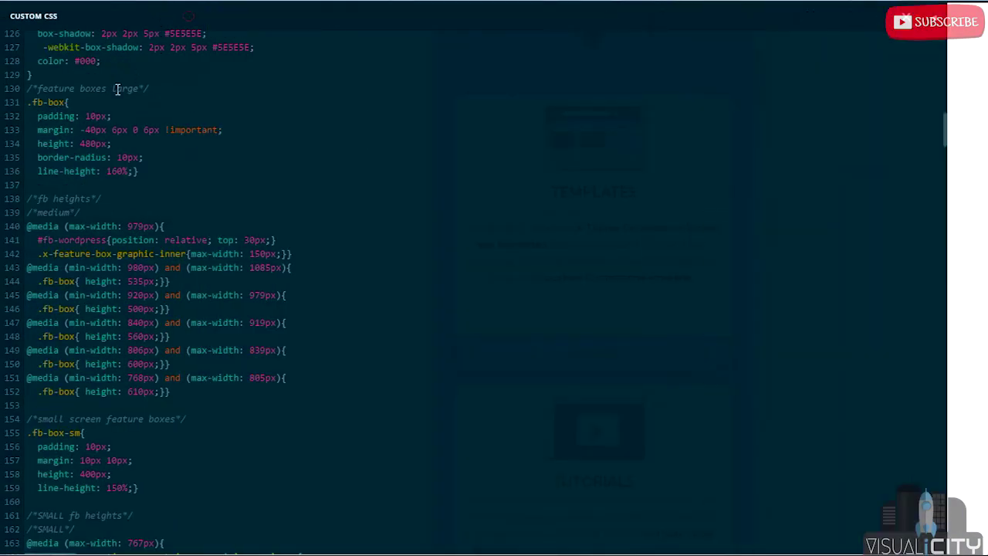
pyautogui.scroll(5, 29, 290)
pyautogui.moveTo(30, 290); pyautogui.dragTo(199, 318)
pyautogui.scroll(-15, 136, 309)
pyautogui.scroll(-2, 139, 309)
pyautogui.press('Delete')
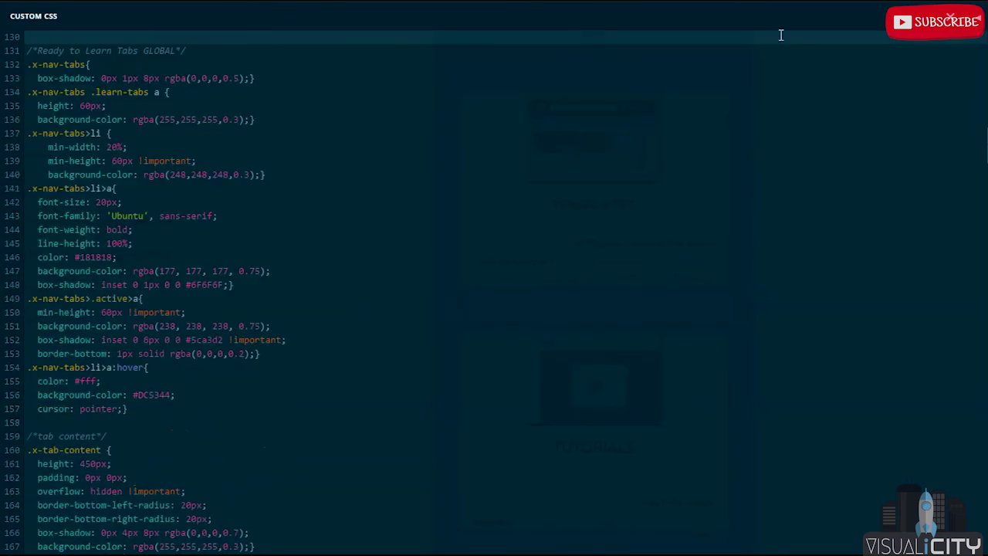
pyautogui.click(964, 24)
# - Re-check the page at Extra Large, Large, Medium and Small sizes
pyautogui.click(151, 543)
pyautogui.click(20, 397)
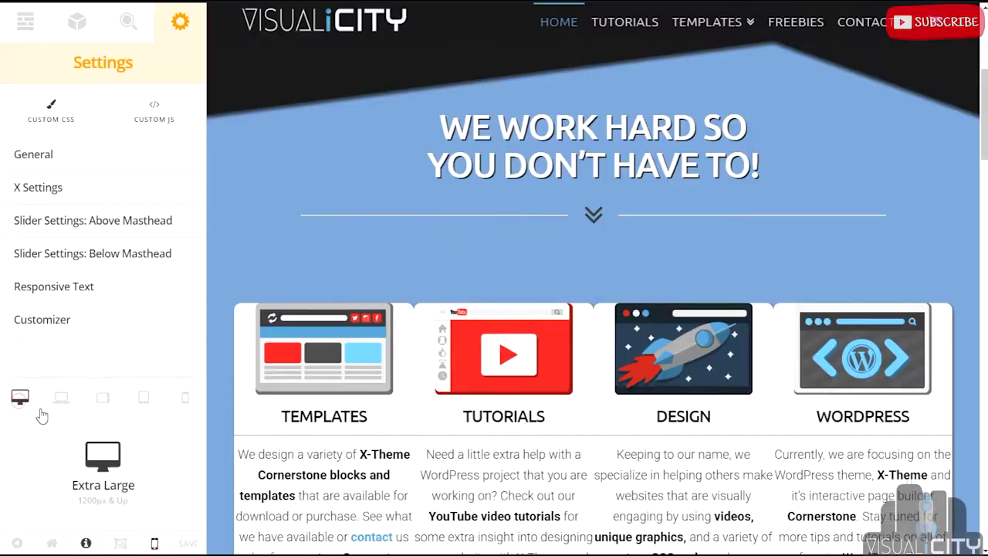
pyautogui.scroll(-2, 464, 329)
pyautogui.click(61, 397)
pyautogui.click(102, 396)
pyautogui.click(142, 397)
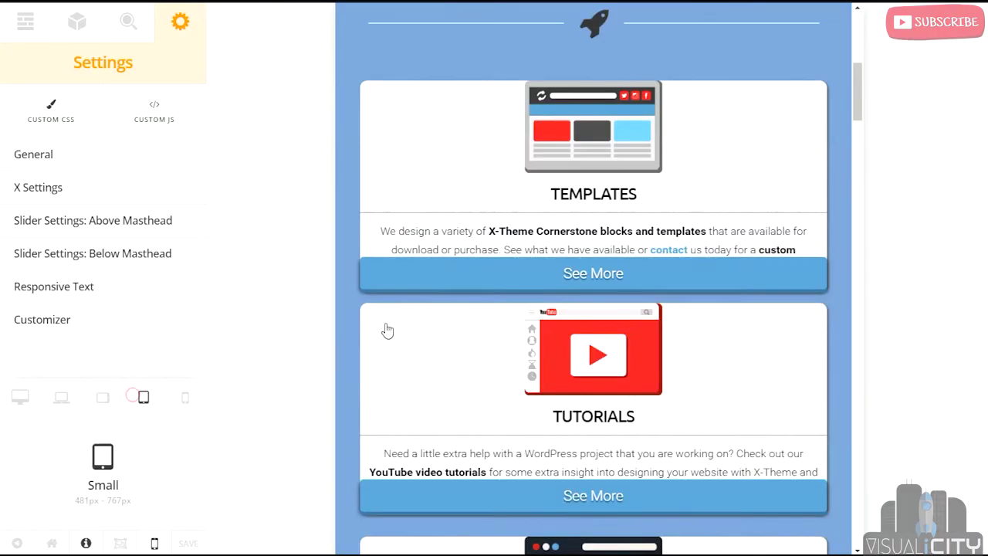